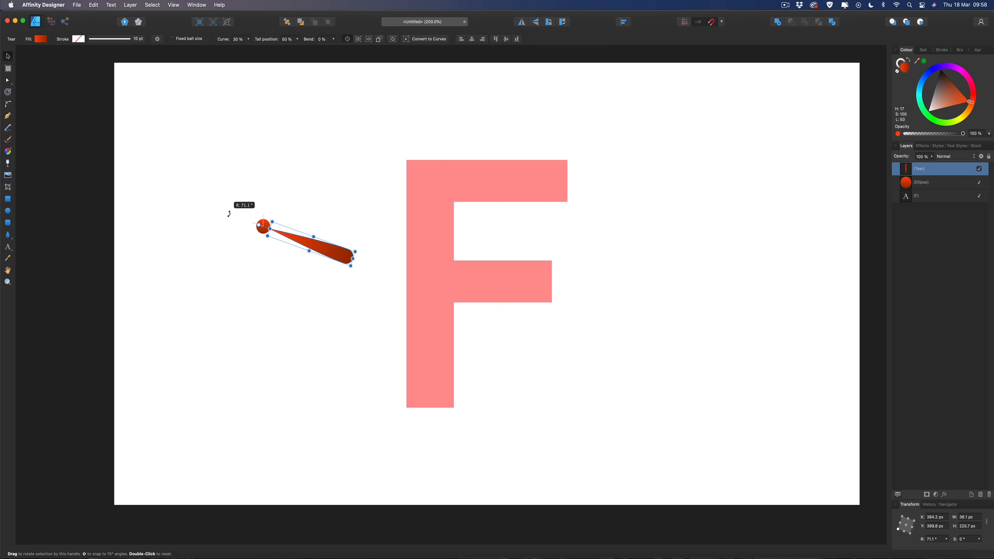
- Undo the petal's trial rotation and duplicate the upright petal, rotating the copy to about 165.6° around the small circle's centre
key(super+z)
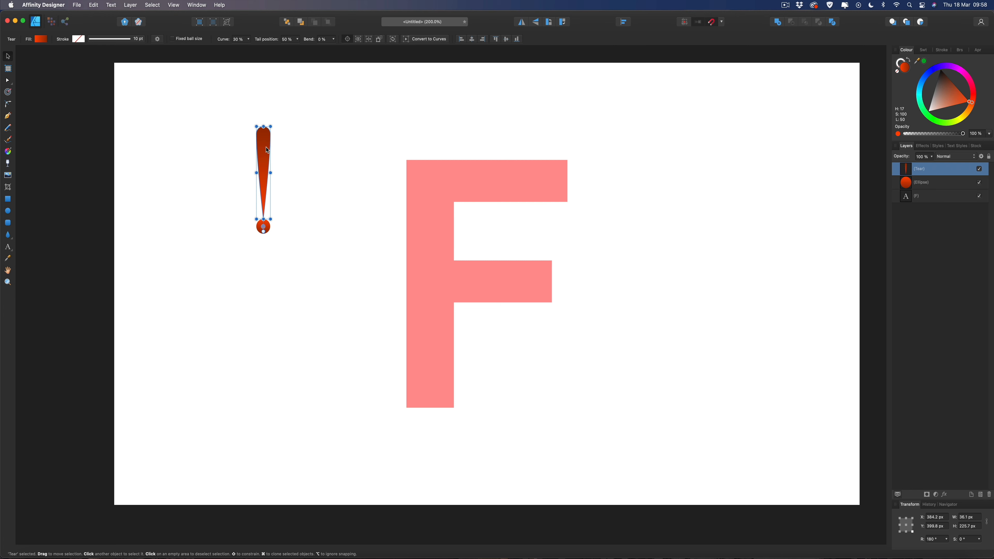
key(super+j)
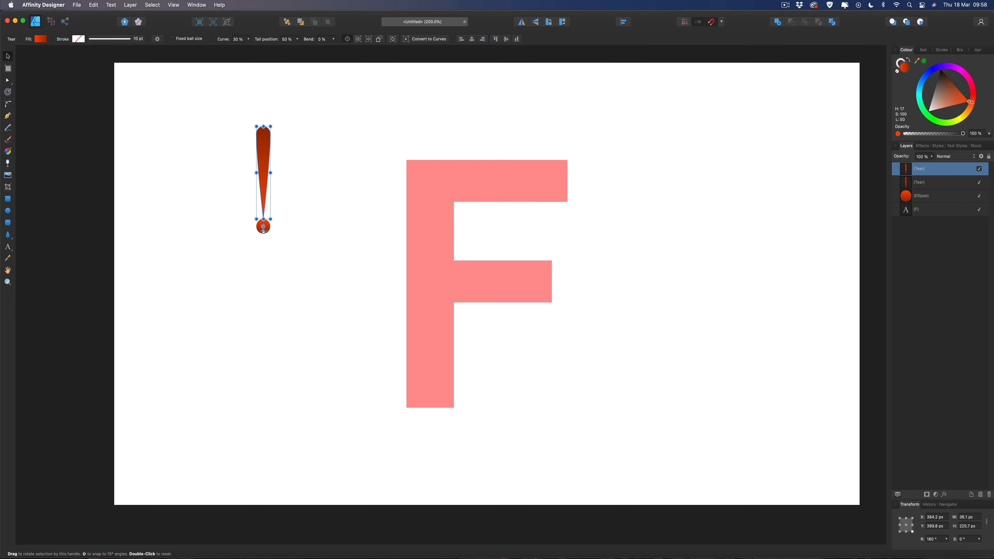
drag(263, 230, 263, 231)
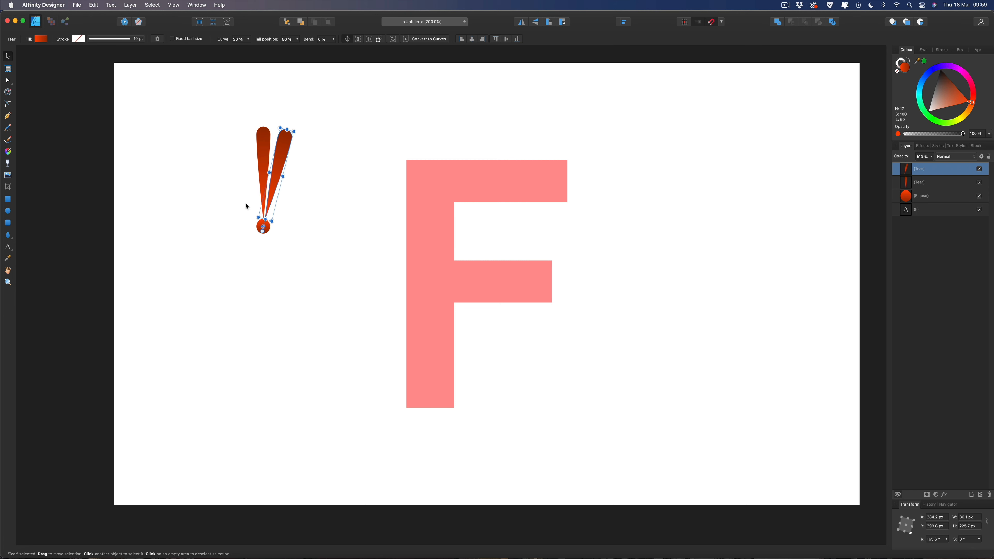
- Repeat the rotated duplication until evenly spaced petals complete the full circle around the small centre circle
key(super+j)
key(super+j)
key(super+j)
key(super+j)
key(super+j)
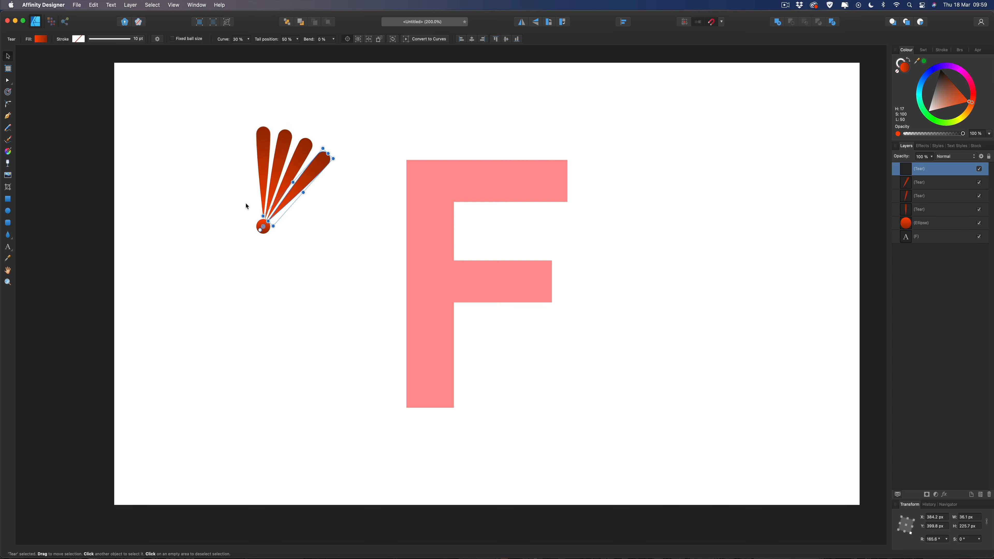
key(super+j)
key(super+j)
key(super+j)
key(super+j)
key(super+j)
key(super+j)
key(super+j)
key(super+j)
key(super+j)
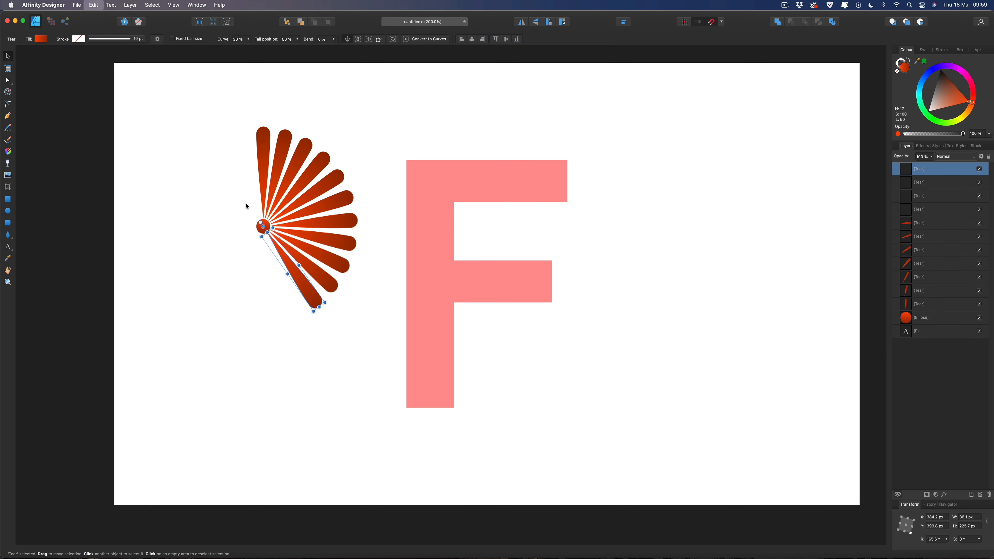
key(super+j)
key(super+j)
key(super+j)
key(super+j)
key(super+j)
key(super+j)
key(super+j)
key(super+j)
key(super+j)
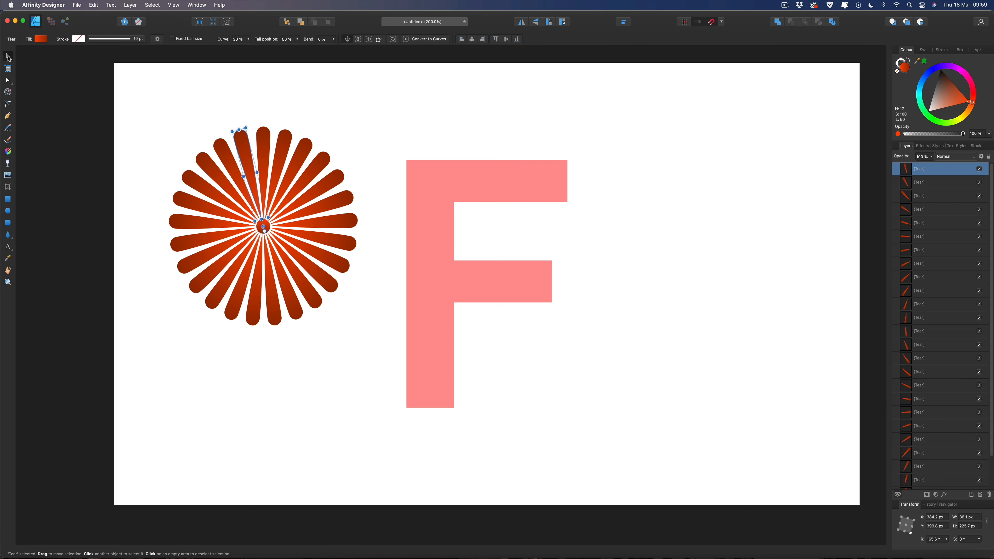
- Select all the petals together with the centre circle and group them
click(109, 84)
drag(139, 97, 374, 352)
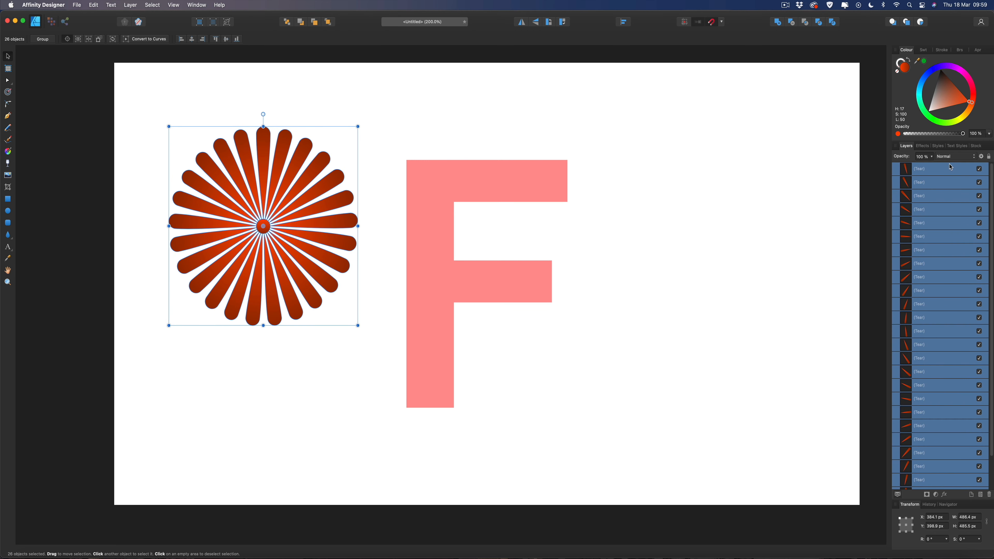
key(super+g)
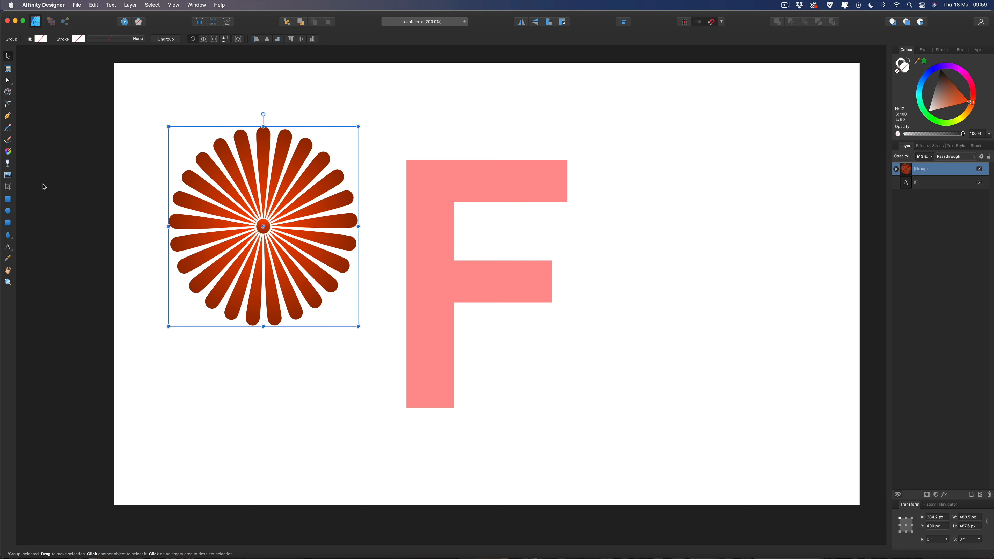
- Apply a vertical linear gradient fill across the flower group and set its top stop to bright yellow
click(9, 153)
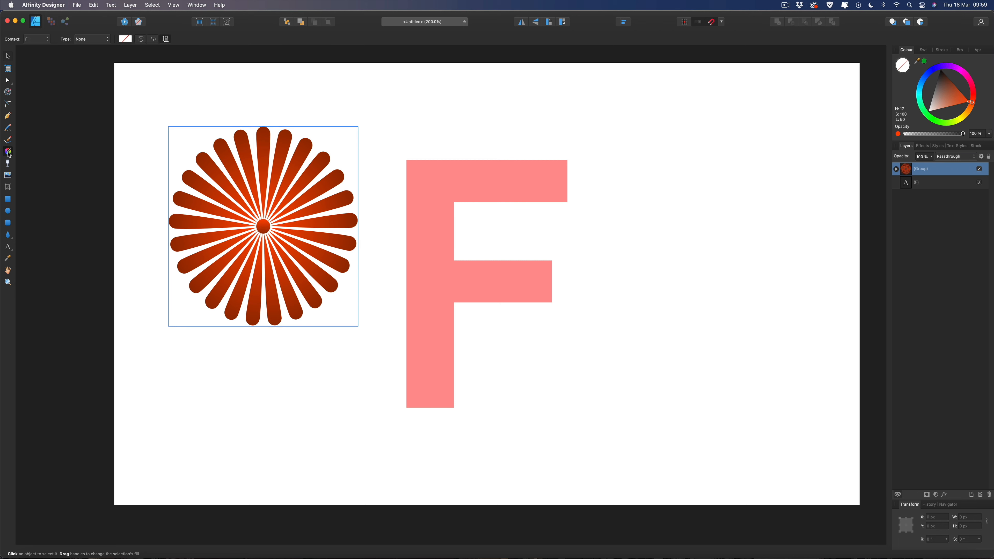
drag(268, 129, 260, 326)
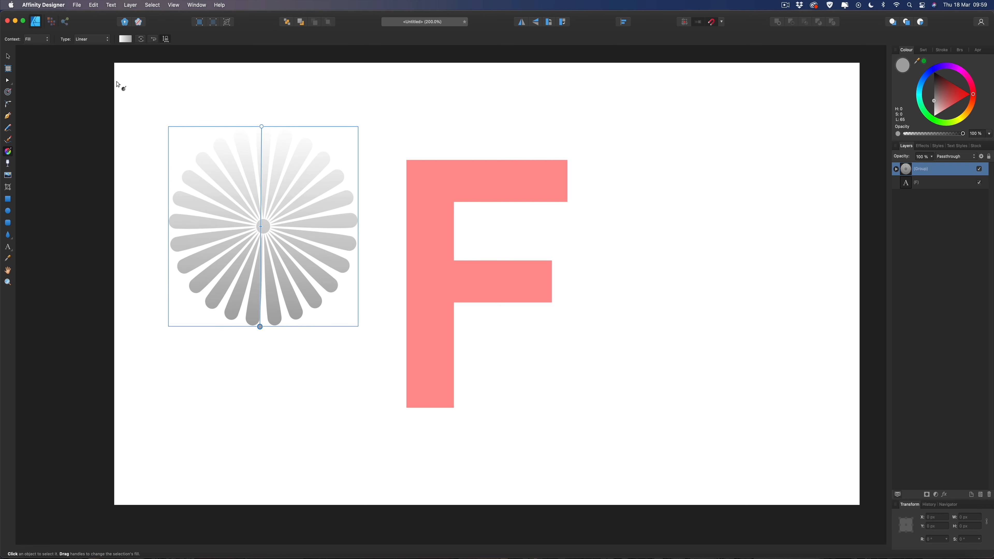
click(126, 39)
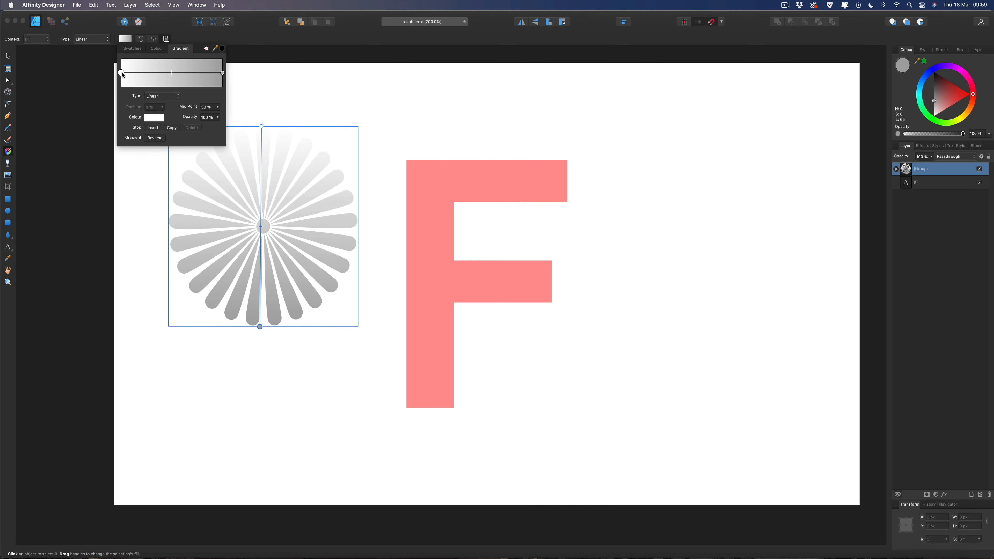
click(148, 117)
drag(203, 217, 206, 218)
- Set the gradient's bottom stop to a muted olive yellow (H 60, S 44, L 48) and deselect the flower
click(222, 73)
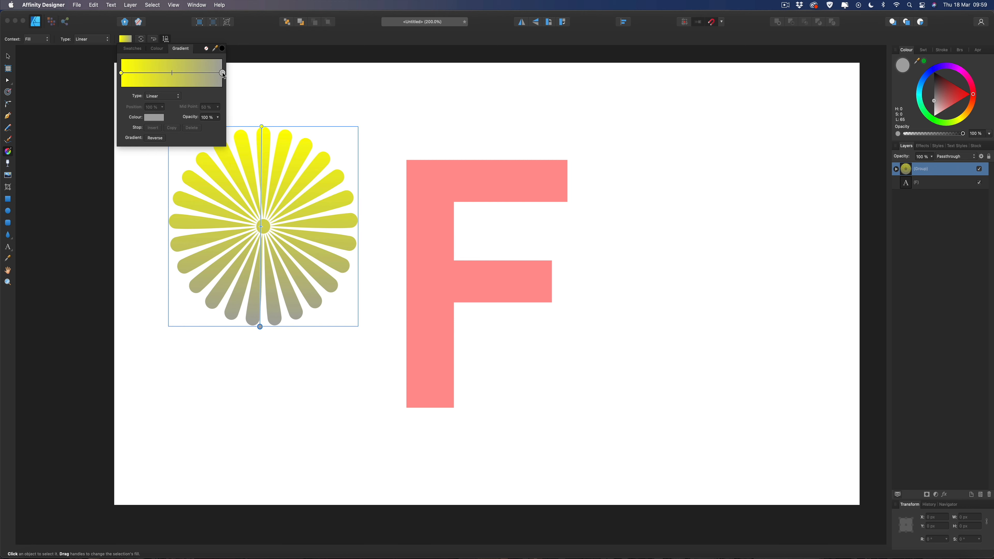
click(160, 118)
click(205, 217)
click(195, 188)
drag(195, 188, 191, 191)
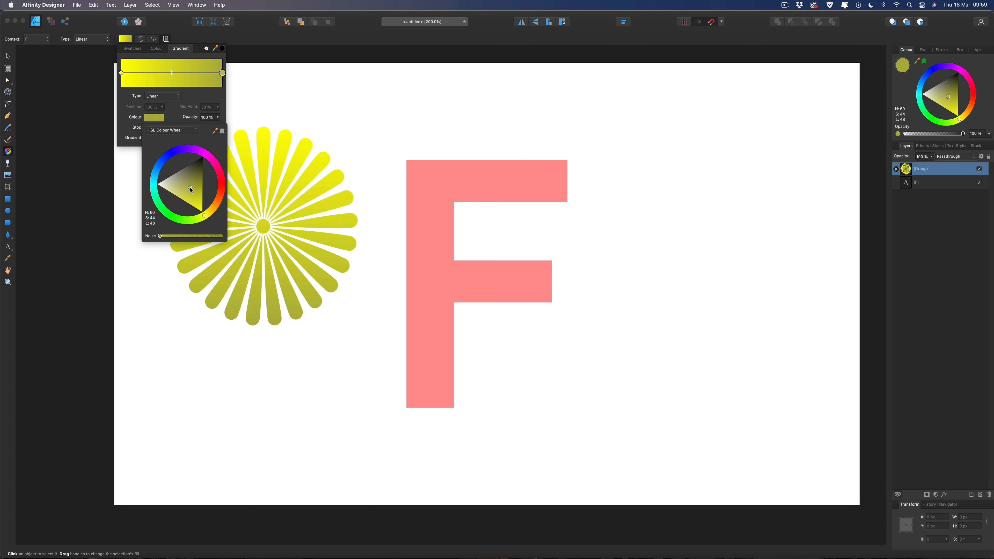
click(165, 20)
click(8, 57)
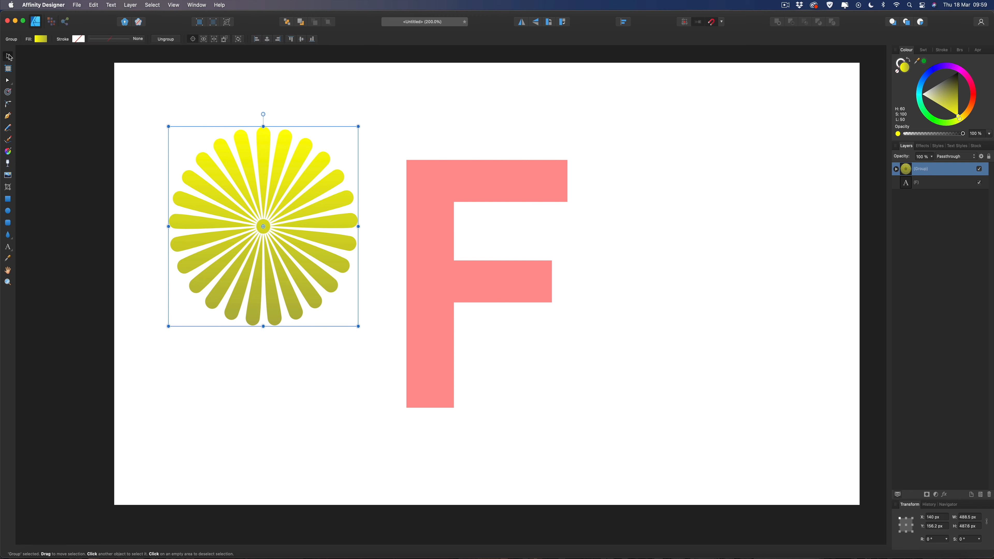
click(136, 120)
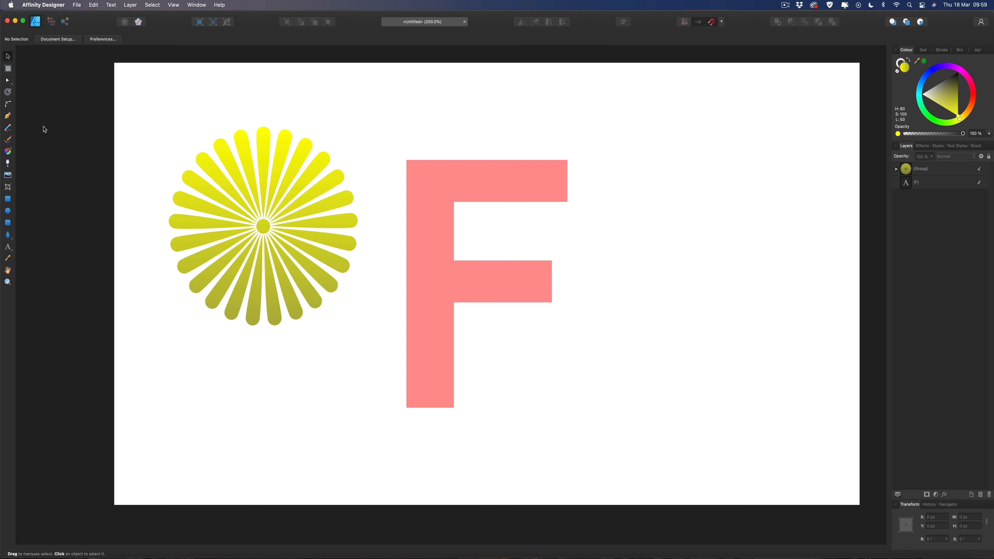
- Draw a wavy stem with the Pencil tool, using a green stroke and no fill, from the flower's centre to near the page's bottom edge
click(8, 128)
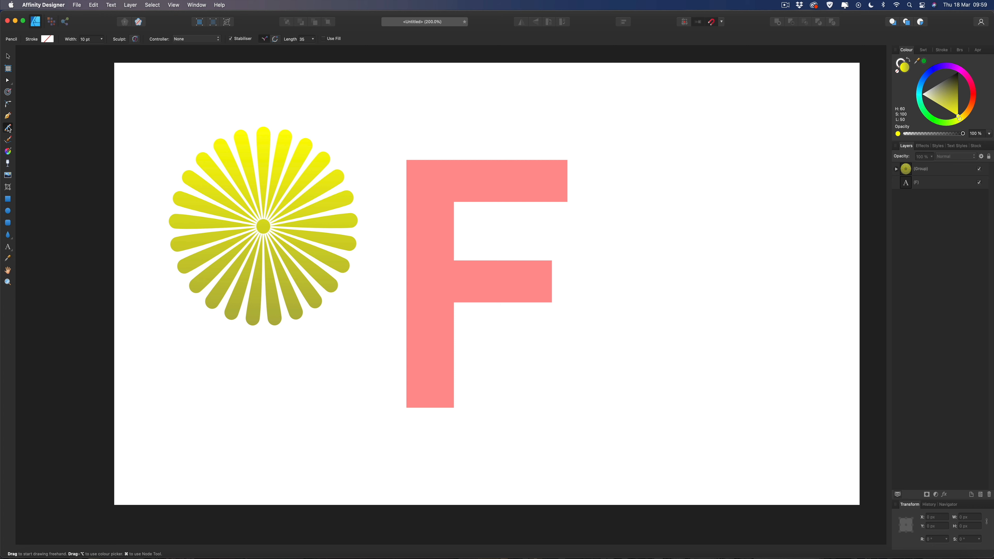
click(901, 62)
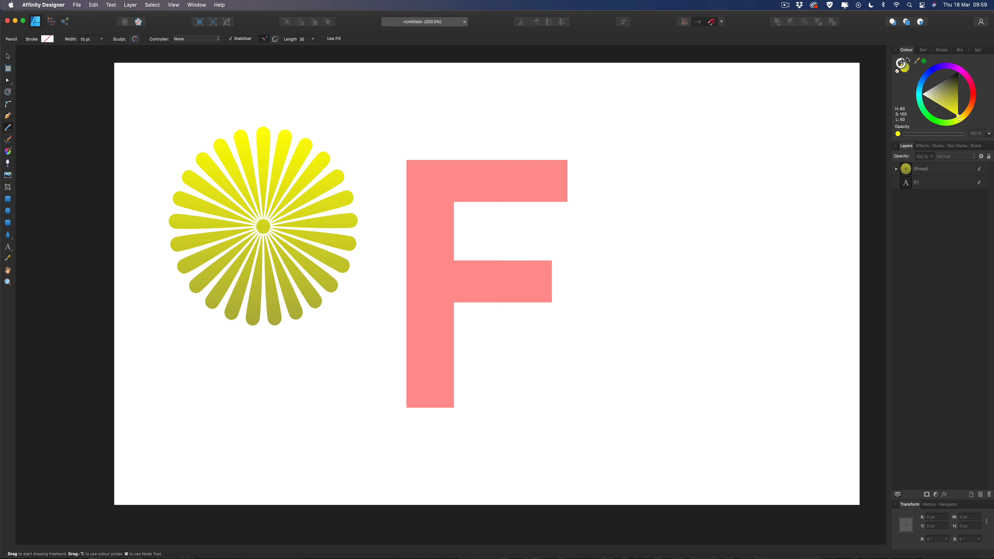
click(924, 61)
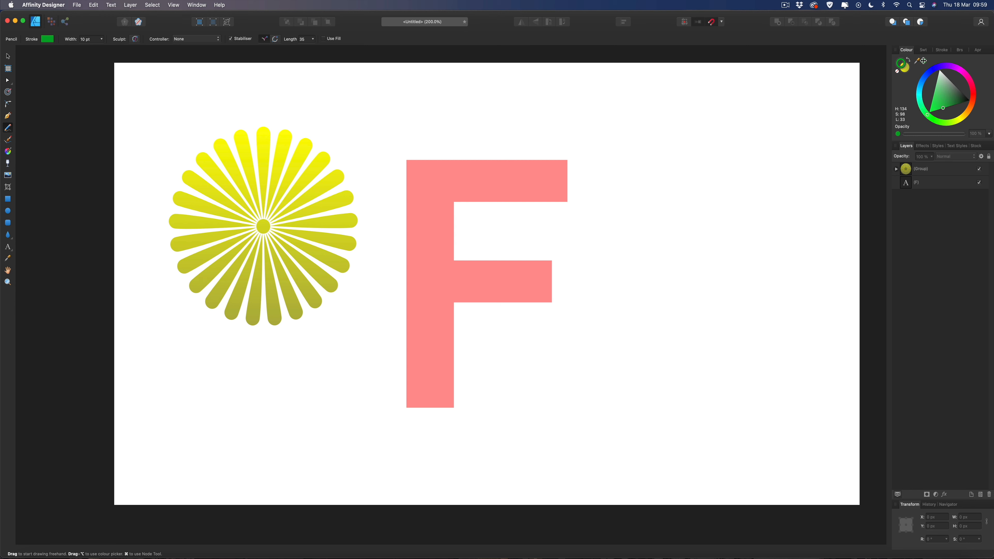
click(906, 69)
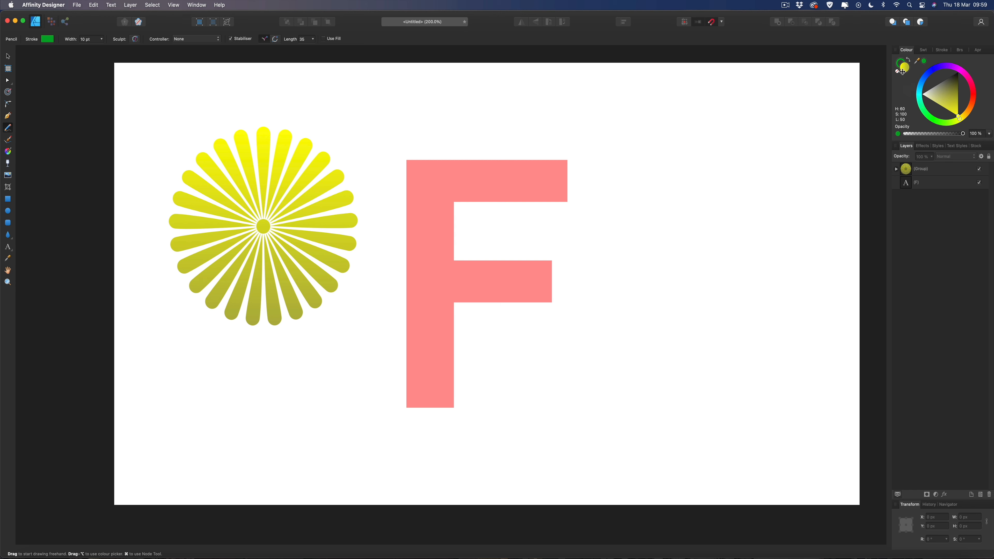
click(897, 71)
click(901, 61)
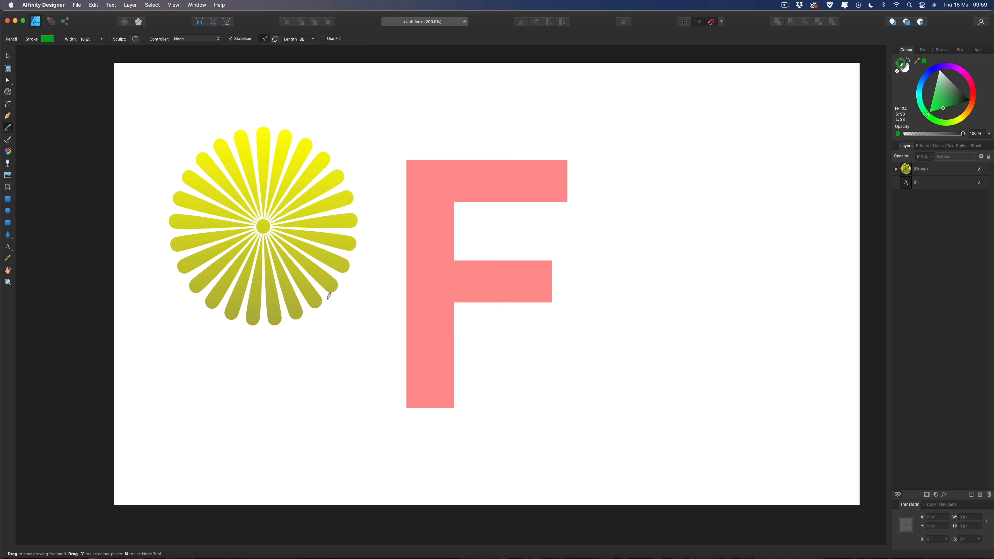
mouse_move(264, 229)
mouse_down()
mouse_move(258, 316)
mouse_move(266, 427)
mouse_move(243, 503)
mouse_up()
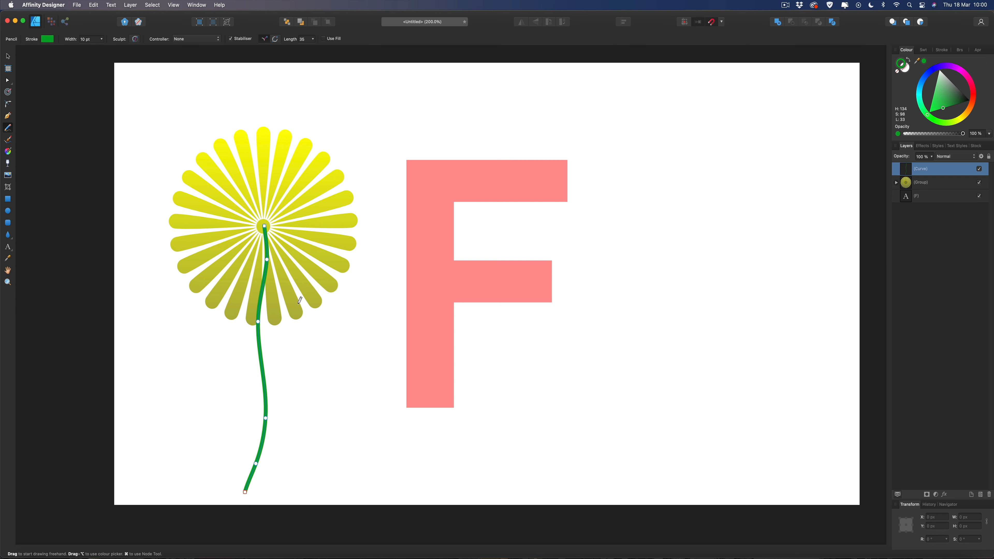
- Set the stem's stroke width to 18 pt and move its layer below the flower group
click(102, 39)
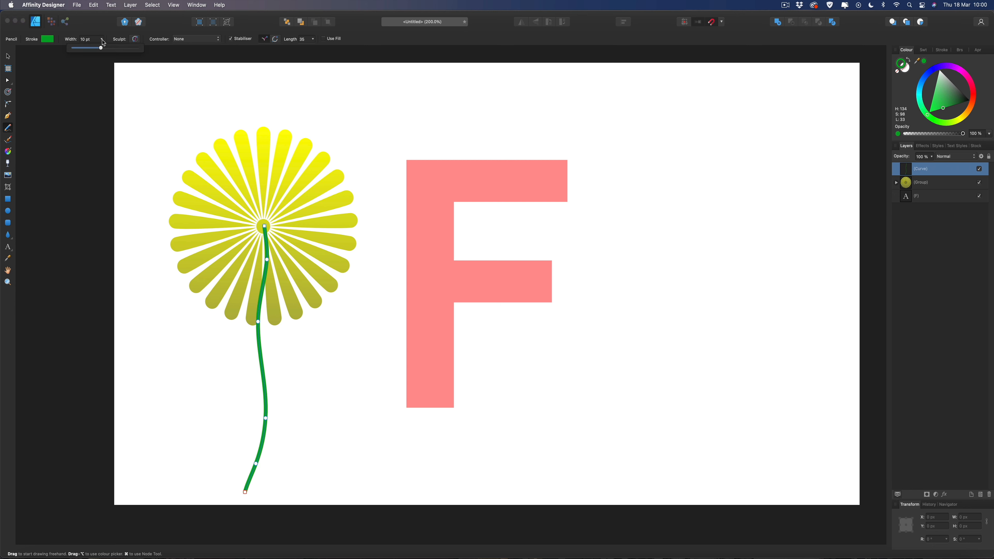
drag(101, 48, 108, 49)
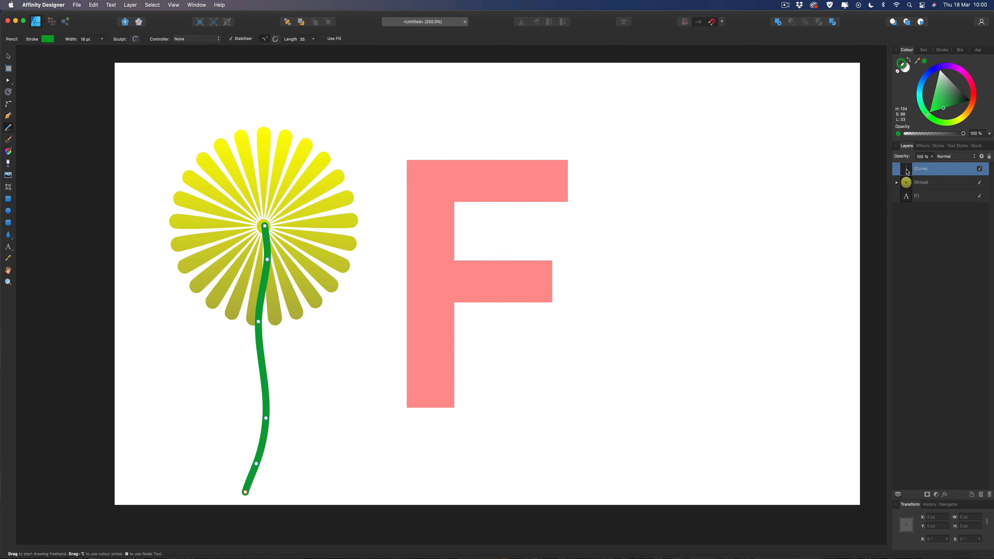
drag(907, 171, 899, 191)
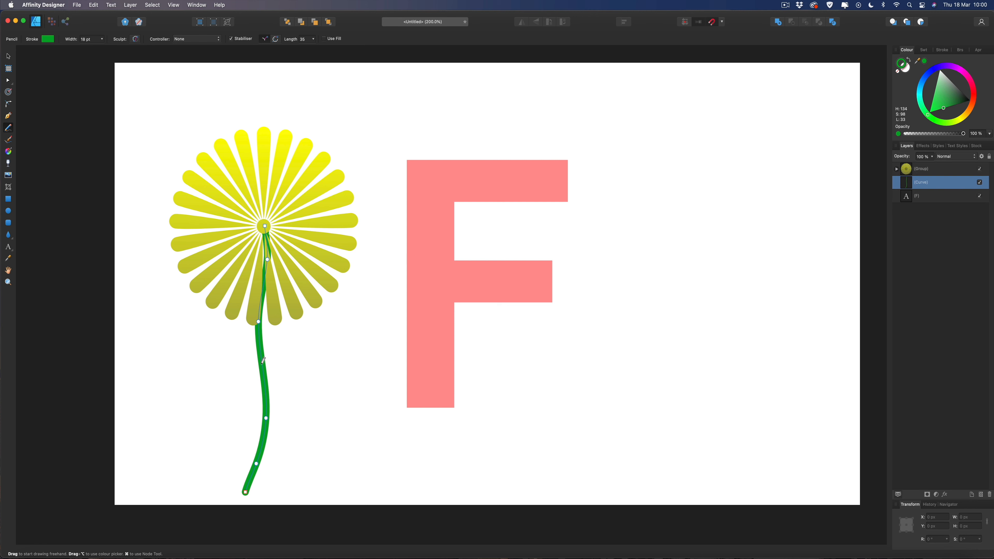
- Draw an upright teardrop about 86 px wide between the stem and the letter F, with green fill and no stroke
click(10, 236)
drag(338, 399, 372, 325)
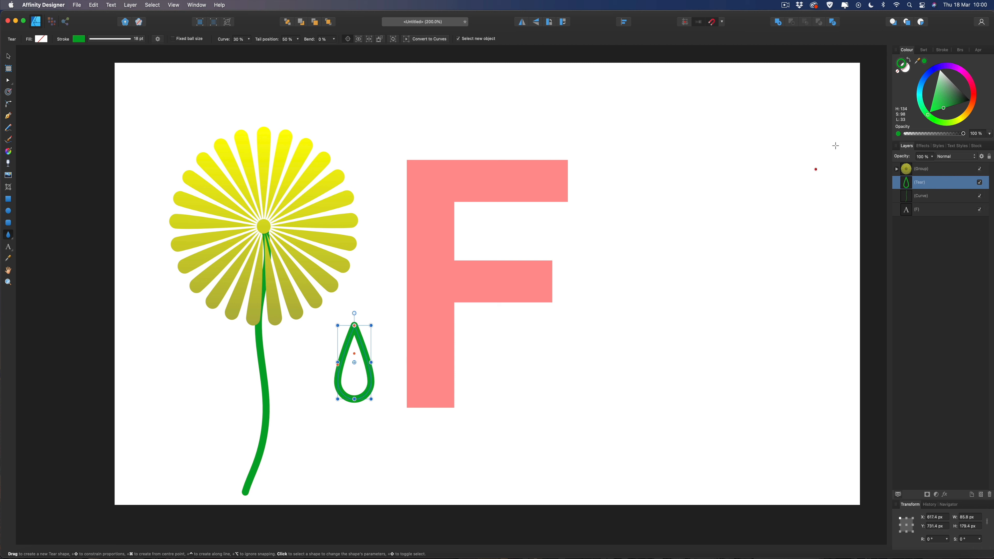
click(899, 72)
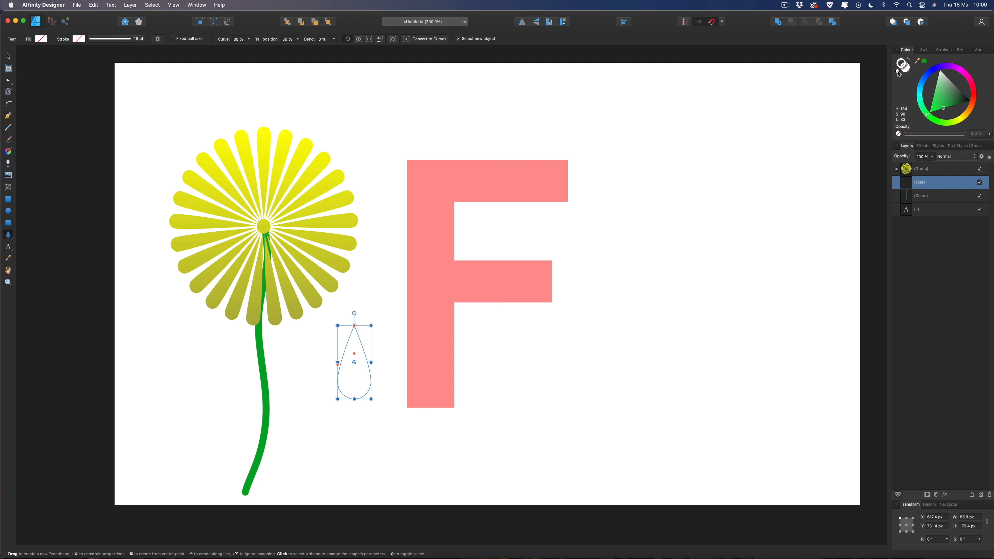
click(925, 61)
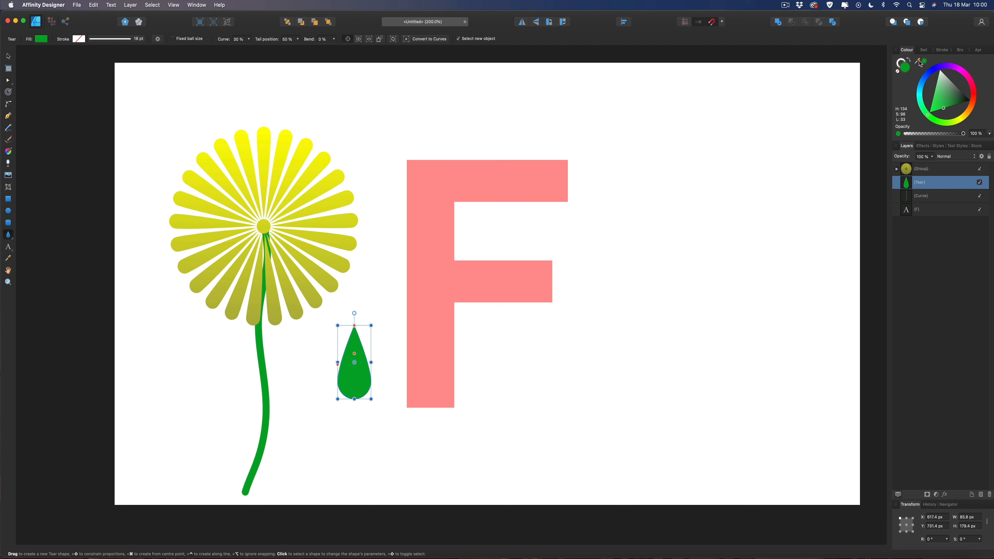
- Rotate the green teardrop to about 107.7° and stretch it to about 251 px long so its tip meets the stem
drag(354, 314, 310, 378)
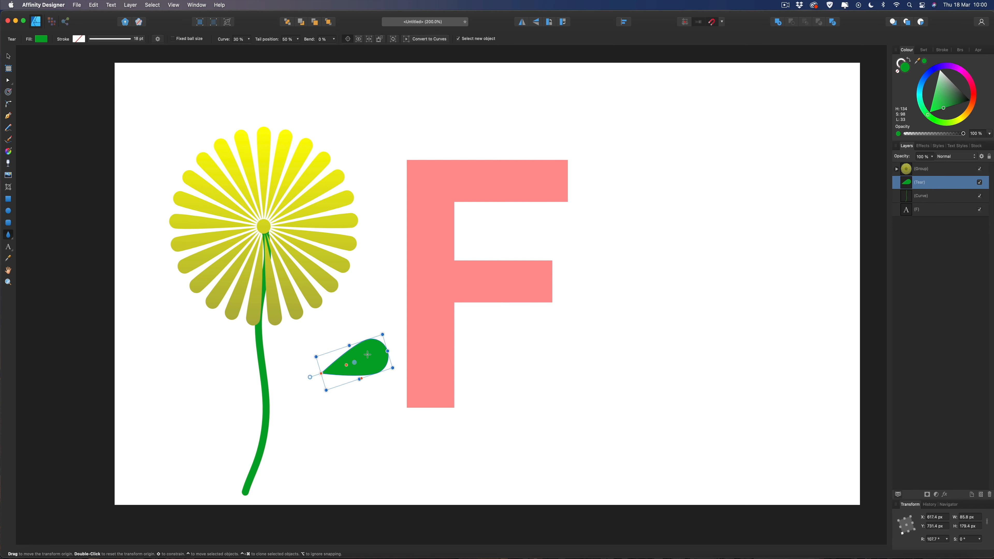
drag(388, 352, 344, 330)
click(9, 56)
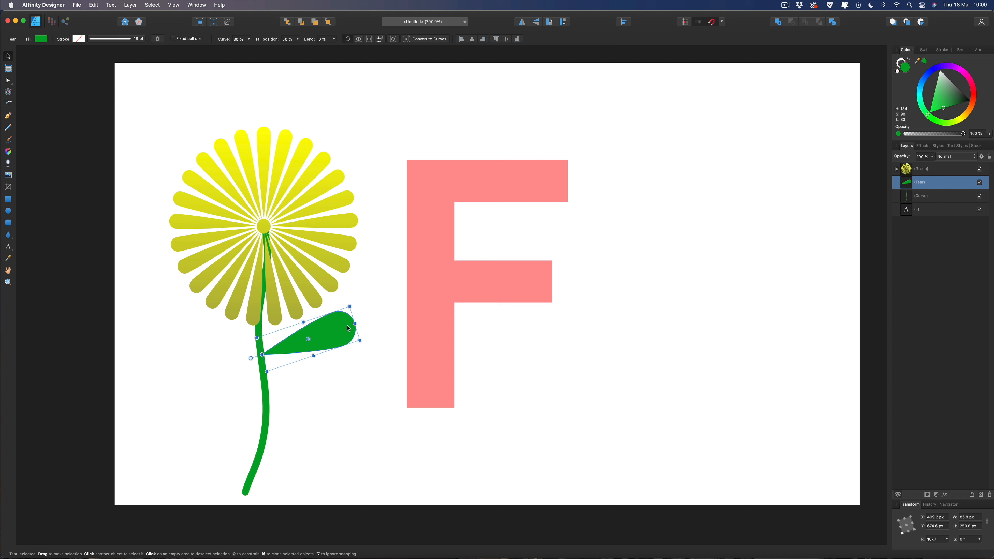
- Duplicate the leaf, flip the copy horizontally and attach it slightly lower on the stem's opposite side
key(super+j)
click(525, 26)
drag(327, 342, 237, 364)
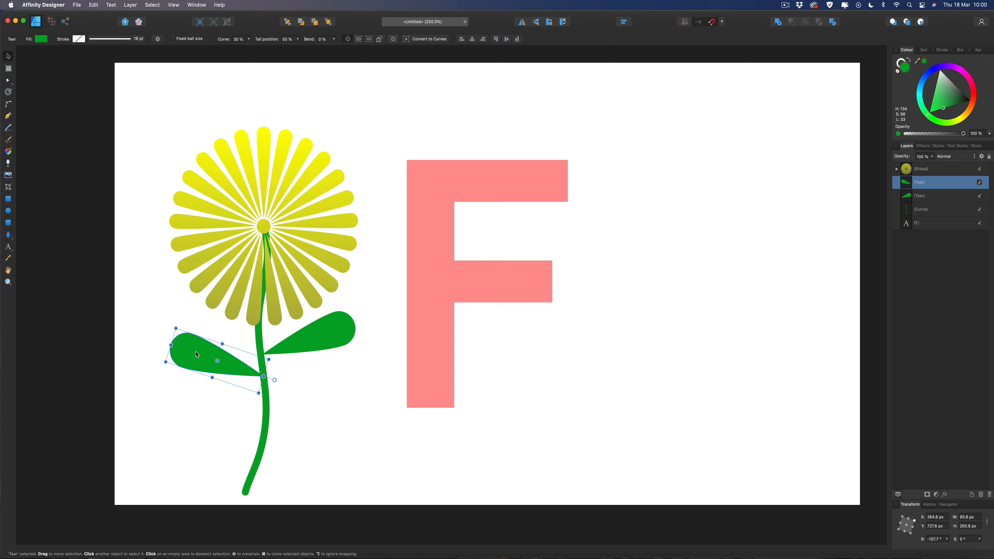
- Convert the left leaf to curves and adjust its nodes and handles into a more curved leaf shape, leaving it deselected
click(426, 39)
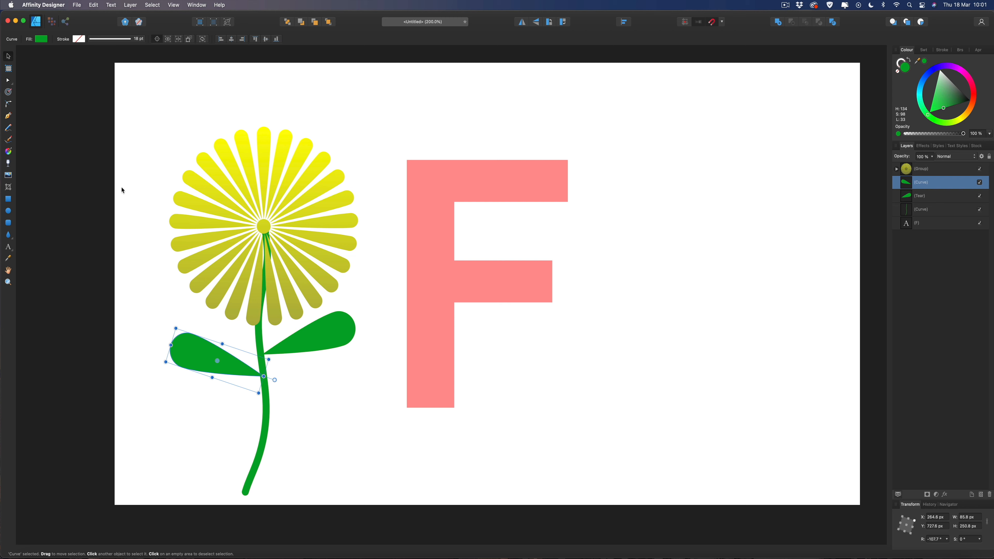
click(9, 81)
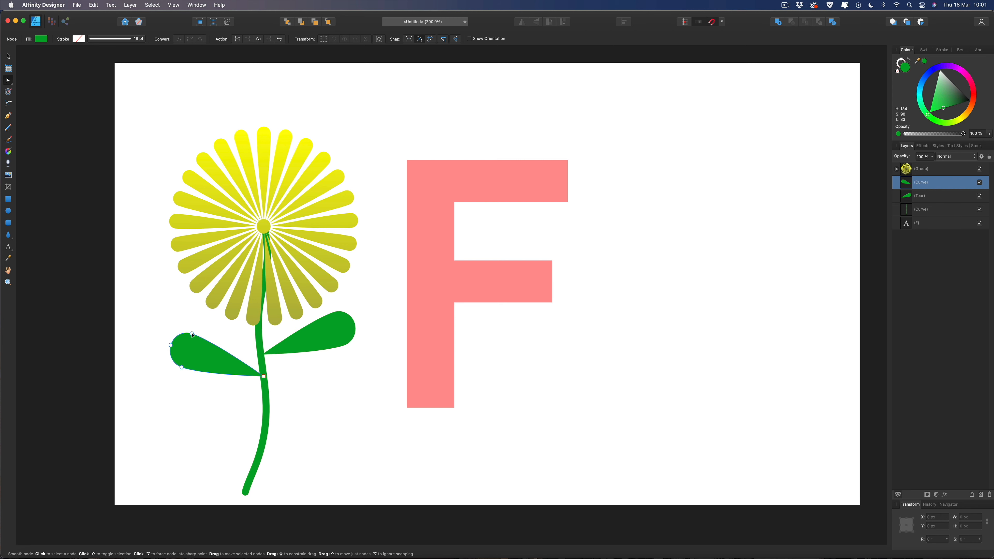
drag(192, 334, 236, 347)
drag(183, 369, 217, 381)
drag(169, 355, 165, 361)
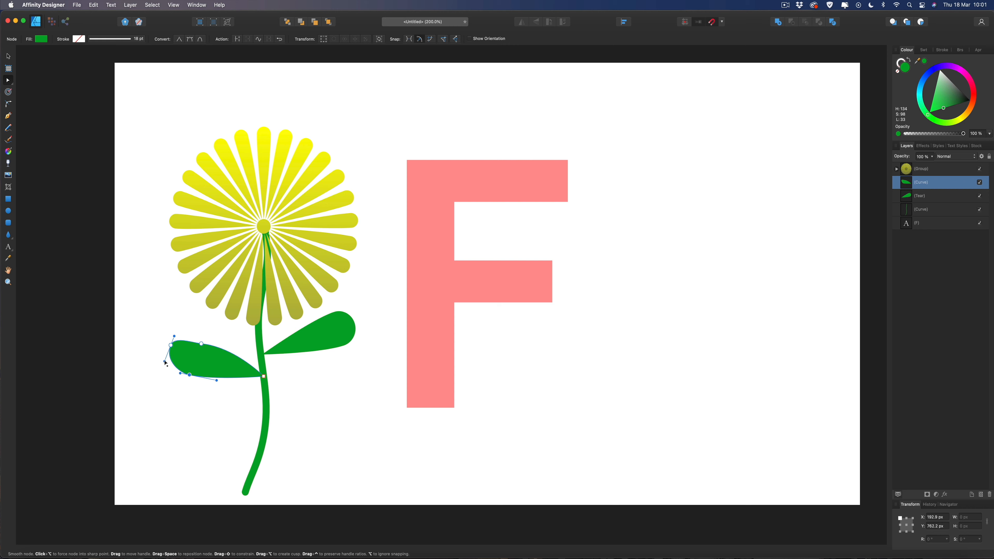
click(201, 344)
drag(235, 348, 237, 351)
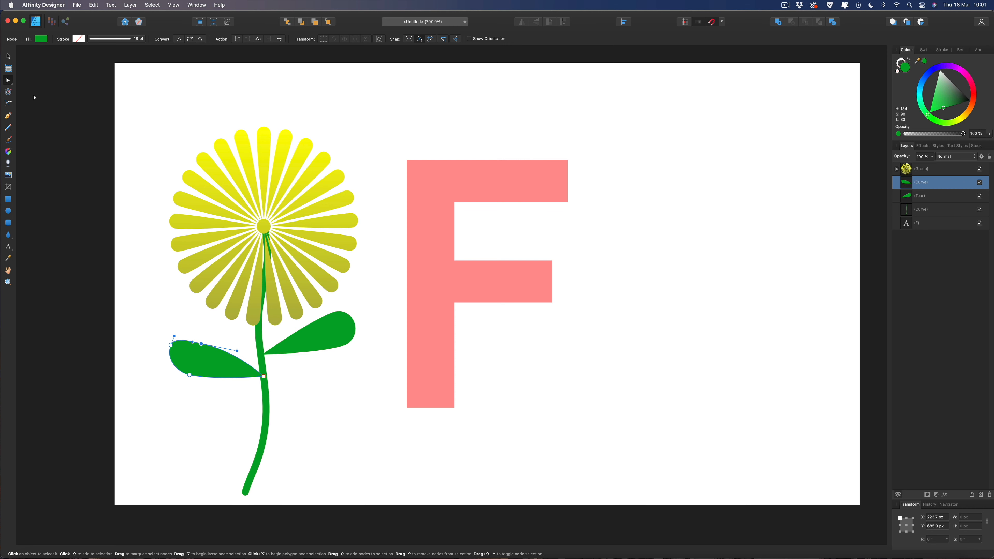
click(8, 56)
click(75, 90)
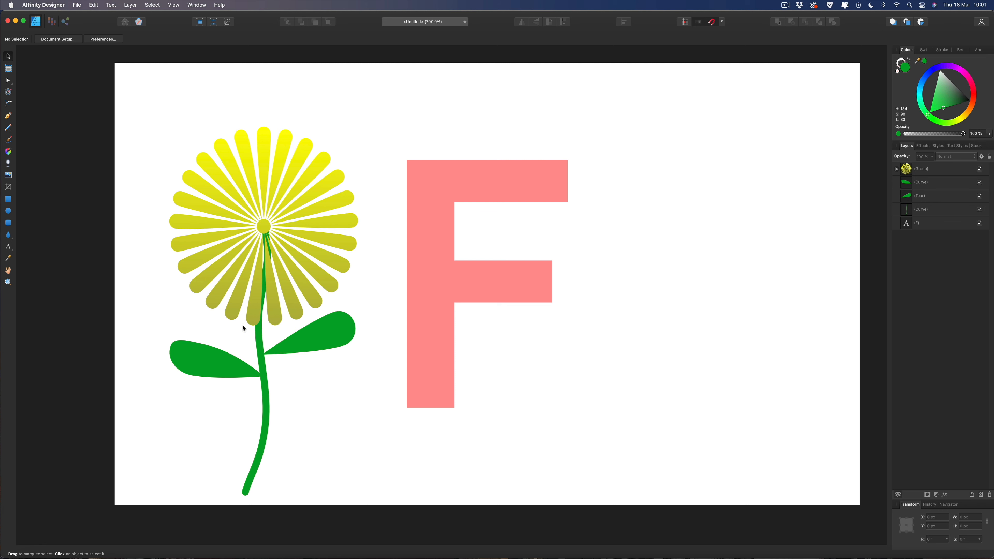
- Group the stem with its two leaves, keeping the flower head as a separate group
click(934, 184)
shift+click(932, 210)
key(super+g)
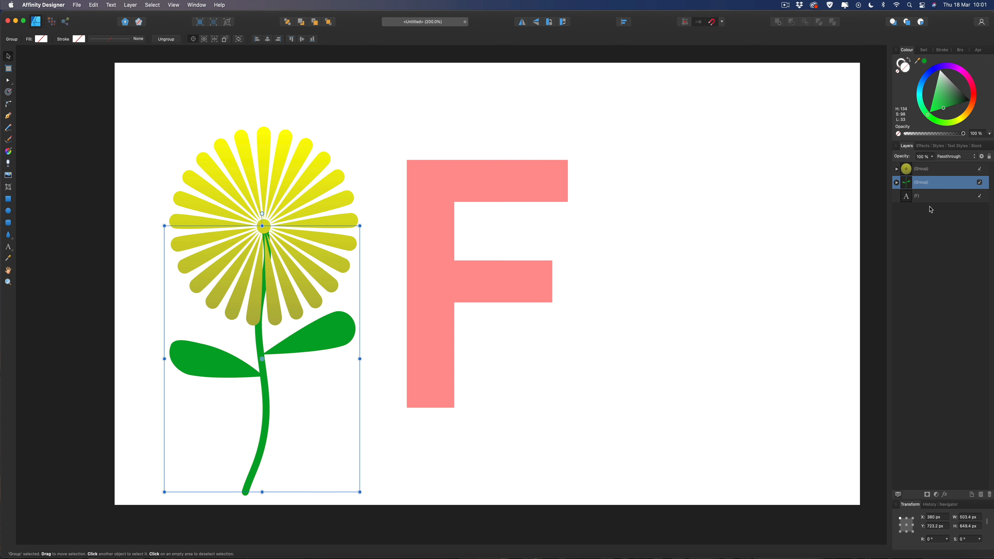
- Add a linear Gradient Overlay effect to the stem-and-leaves group and set the gradient's start colour to green
click(945, 495)
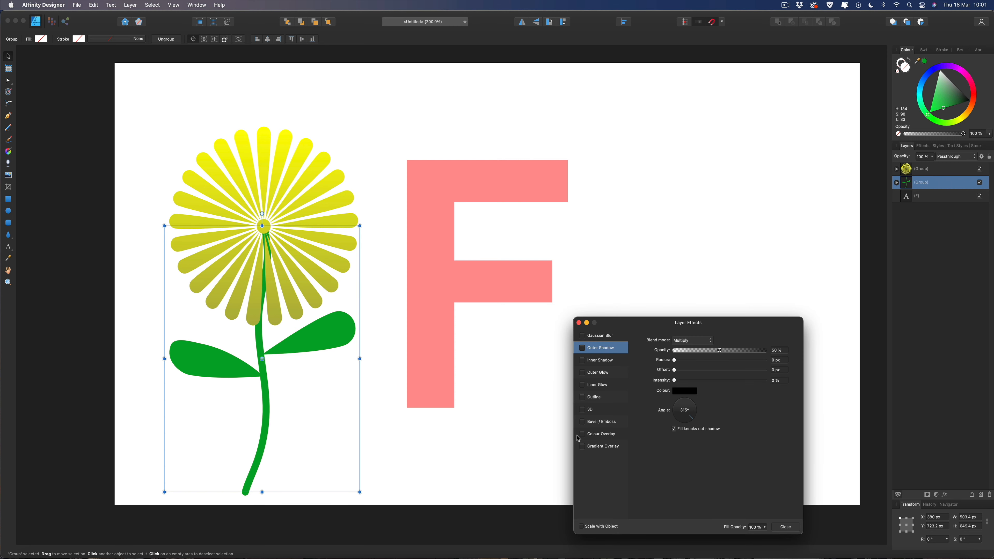
click(583, 447)
click(690, 388)
click(633, 445)
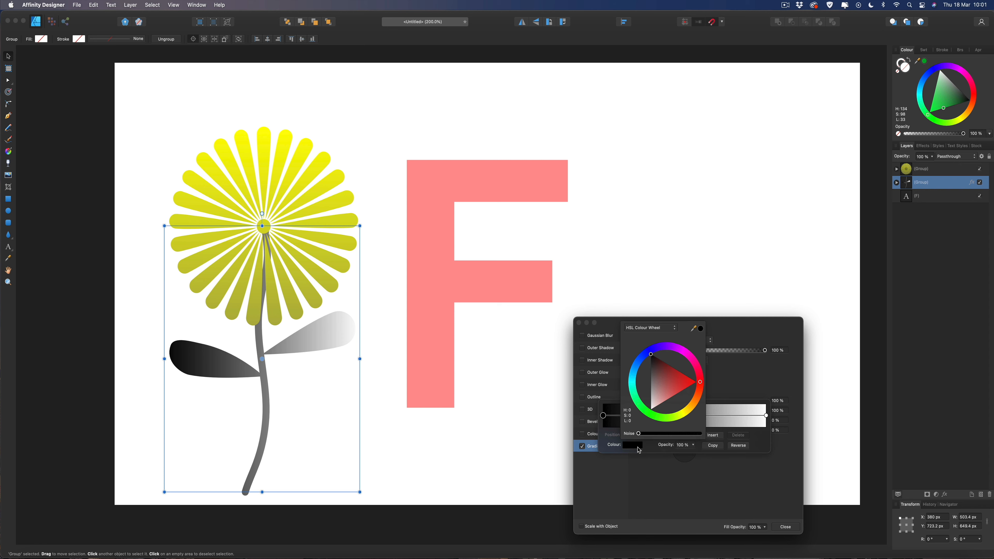
click(651, 414)
drag(649, 413, 671, 397)
click(730, 392)
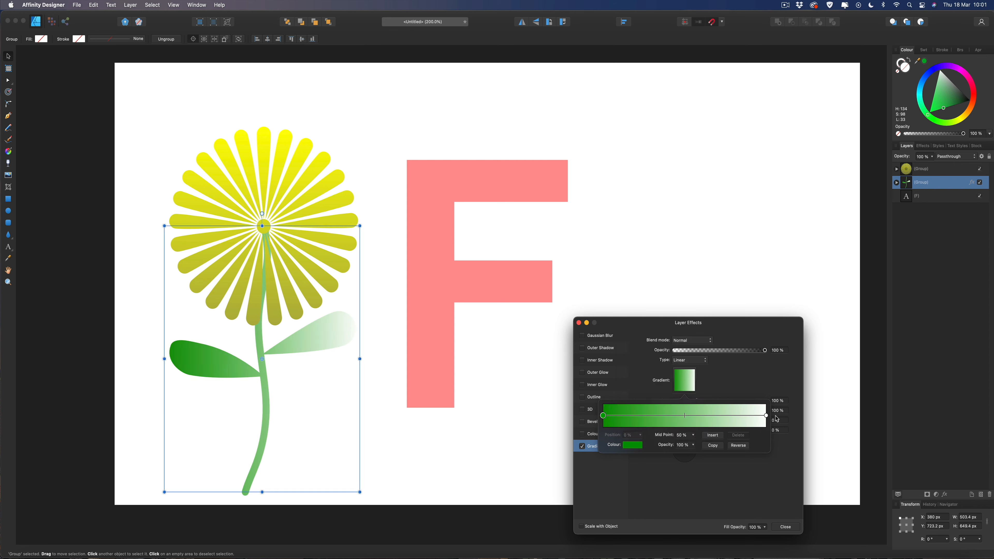
- Set the overlay gradient's end colour to dark green (H 124, S 100, L 29) and leave the stem group deselected
click(767, 416)
click(633, 446)
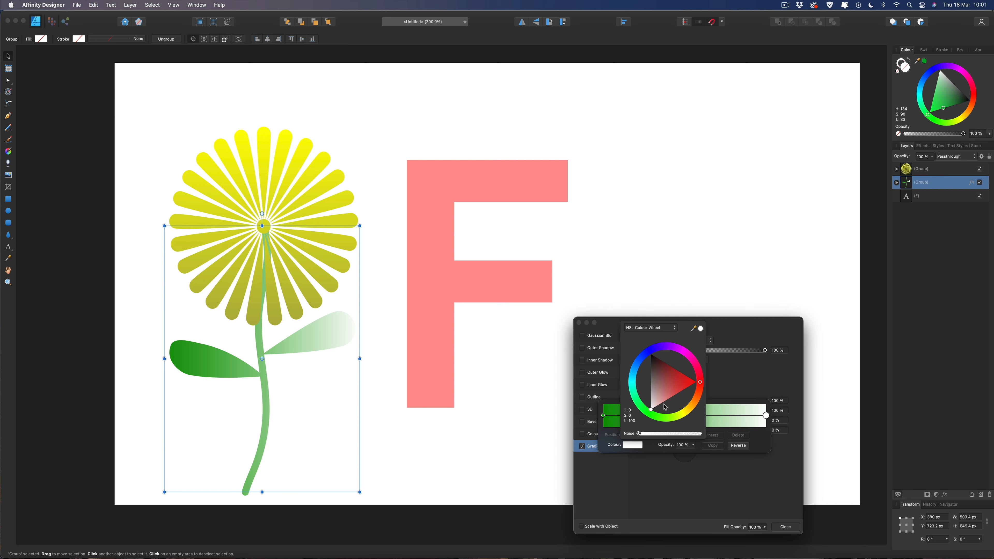
click(646, 413)
drag(671, 397, 672, 400)
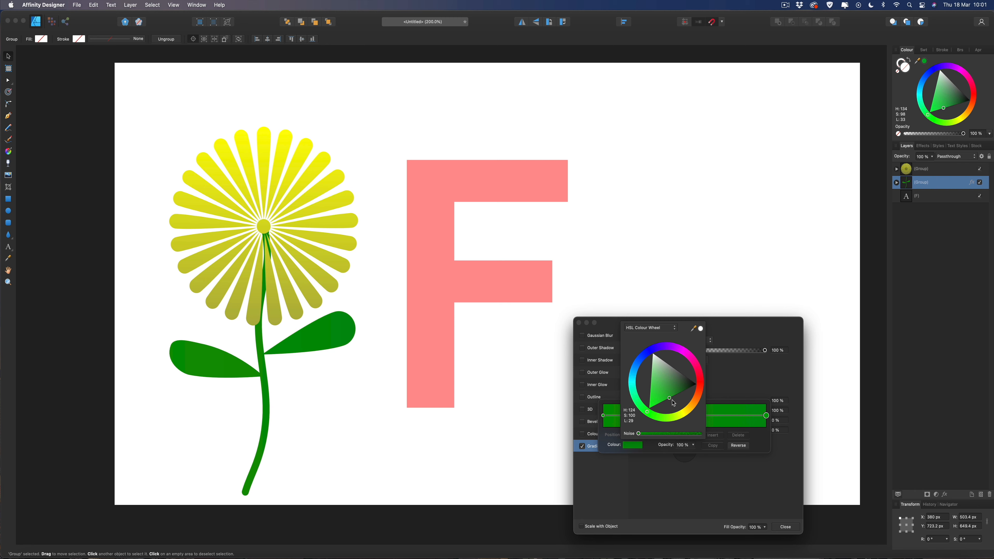
click(742, 330)
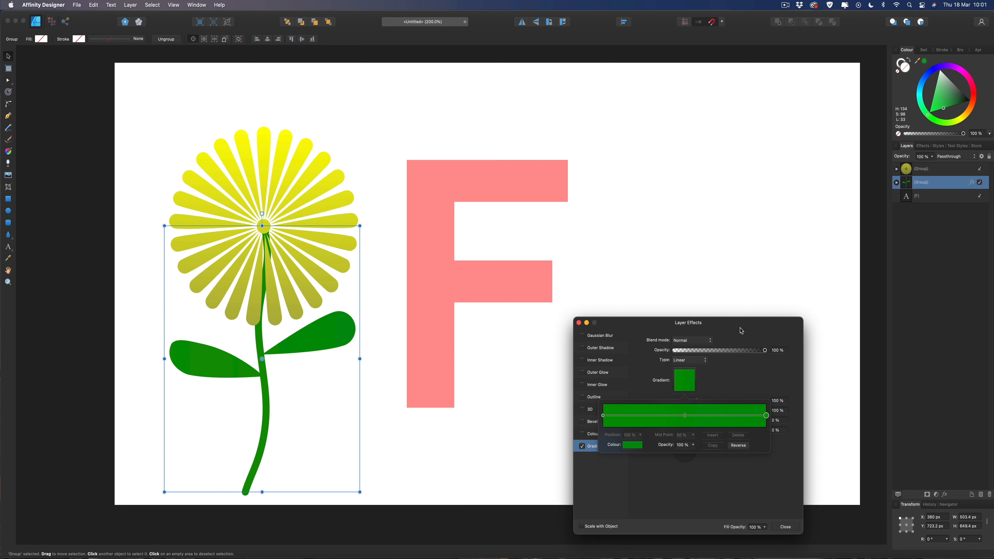
click(793, 532)
click(652, 431)
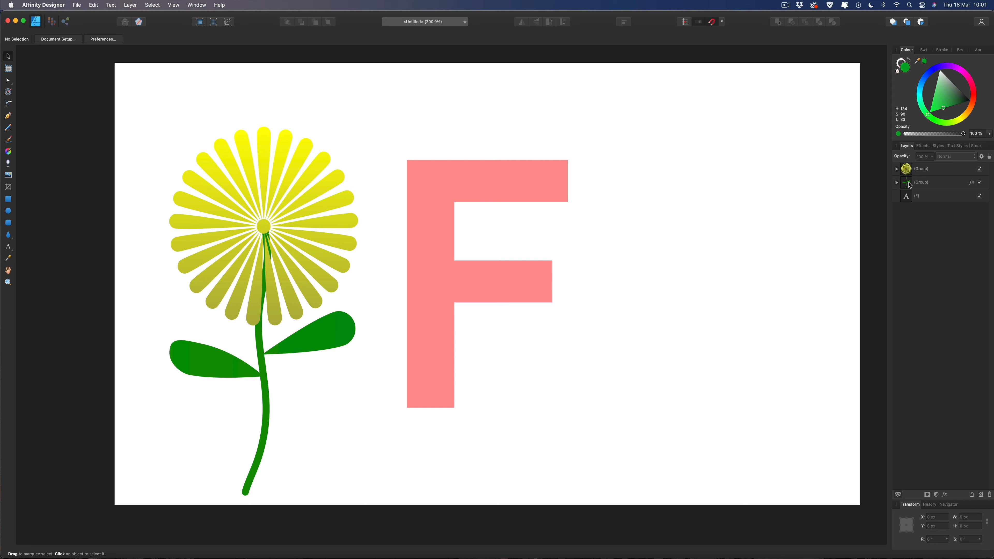
- Group the flower head with the stem-and-leaves group
click(928, 183)
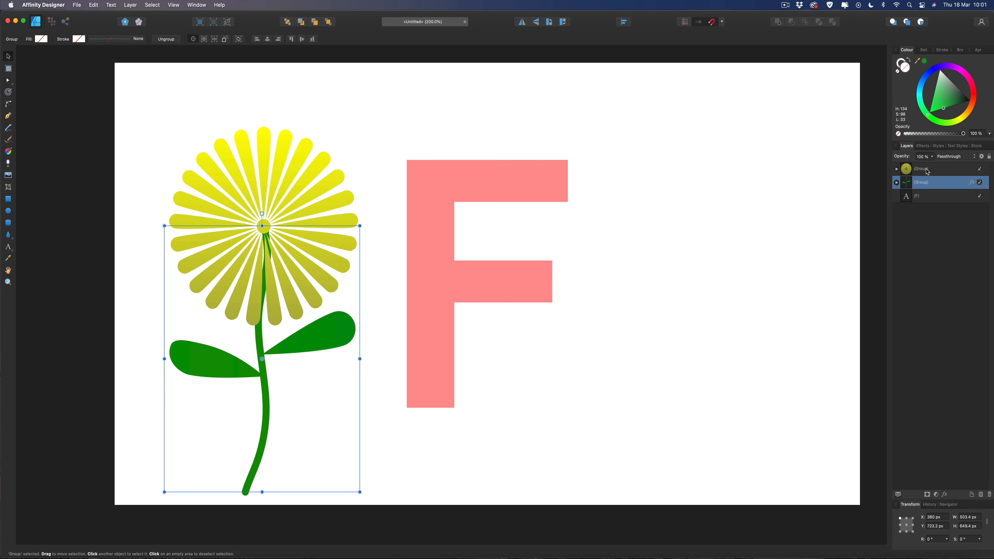
shift+click(928, 169)
key(super+g)
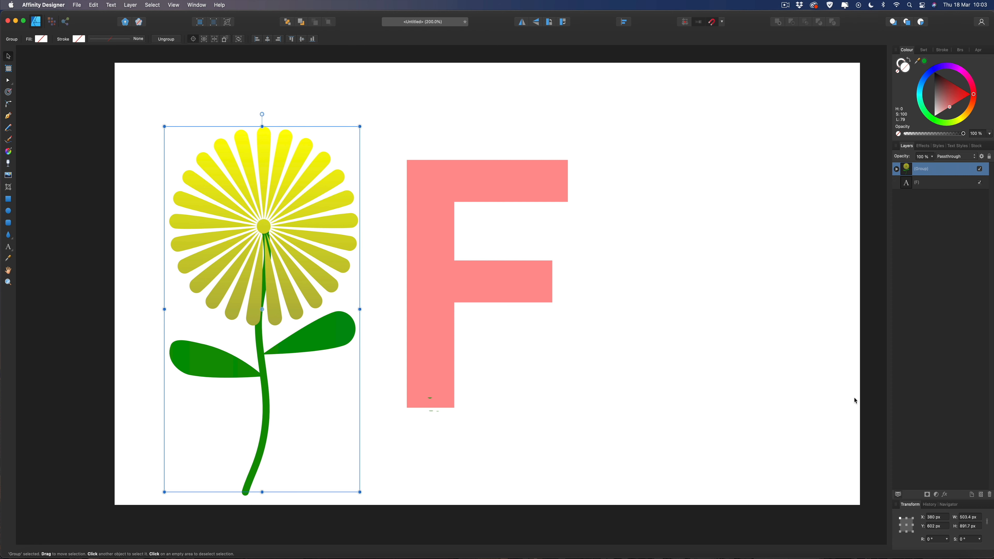
- Add an Outer Shadow effect to the whole flower with a 3 px radius and 3 px offset, leaving it deselected
click(945, 495)
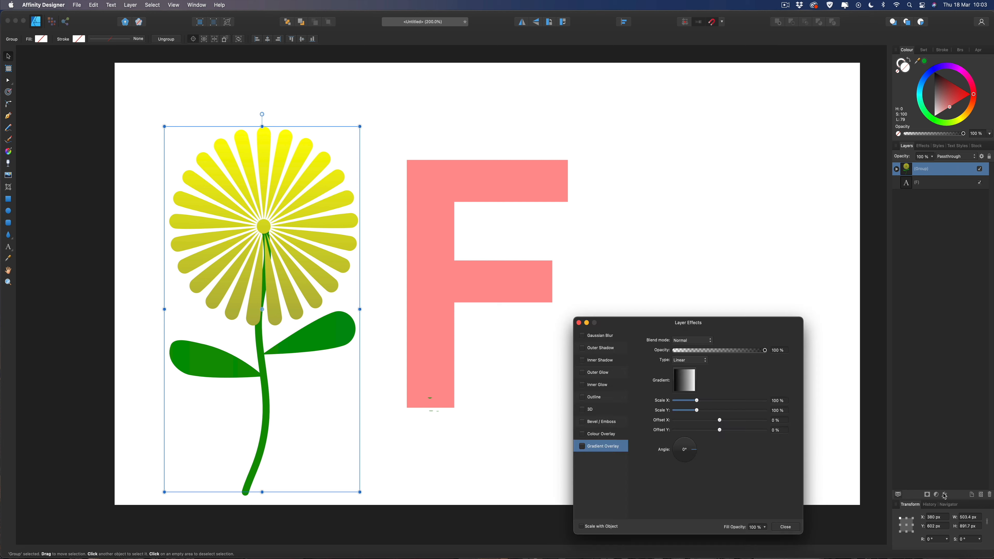
click(596, 348)
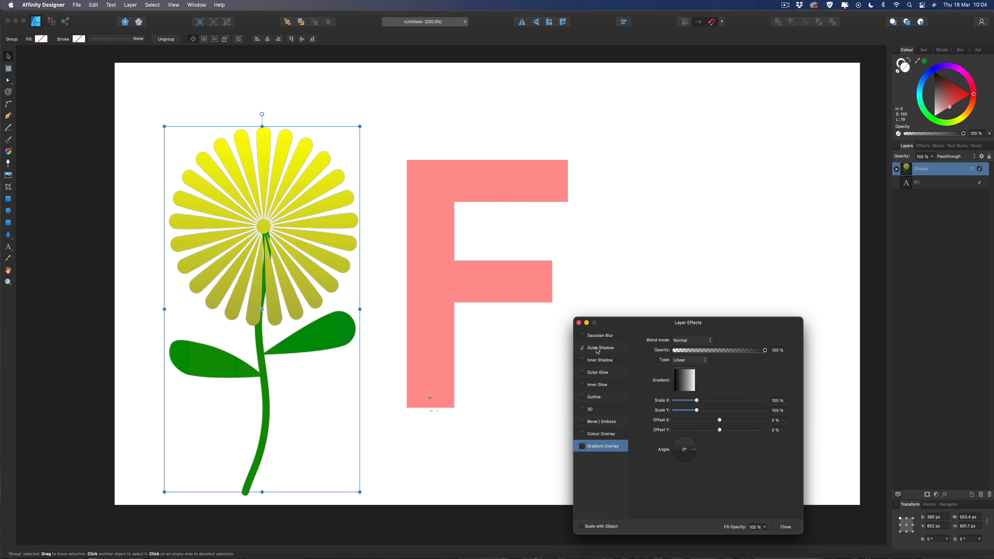
click(596, 349)
drag(787, 361, 766, 359)
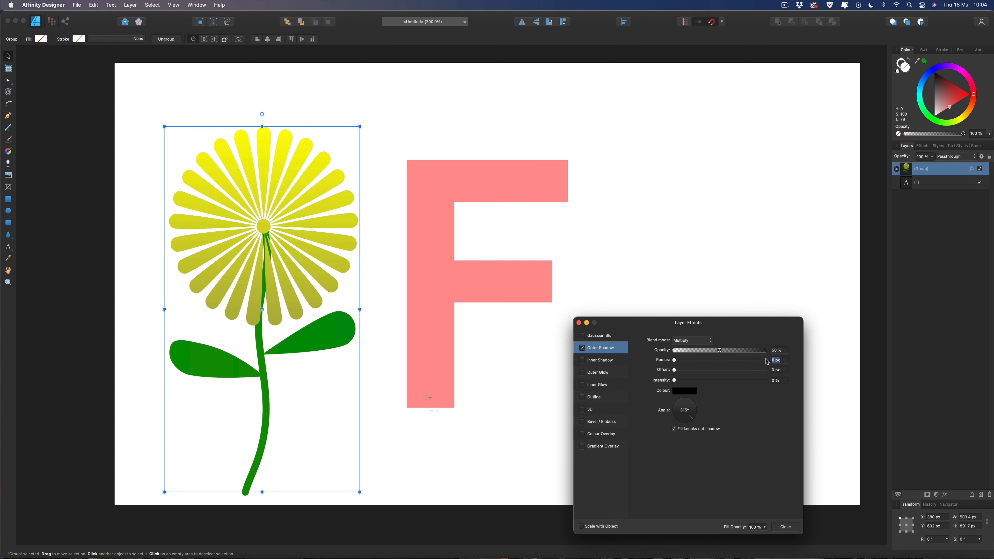
text(3)
drag(785, 374, 766, 372)
text(3)
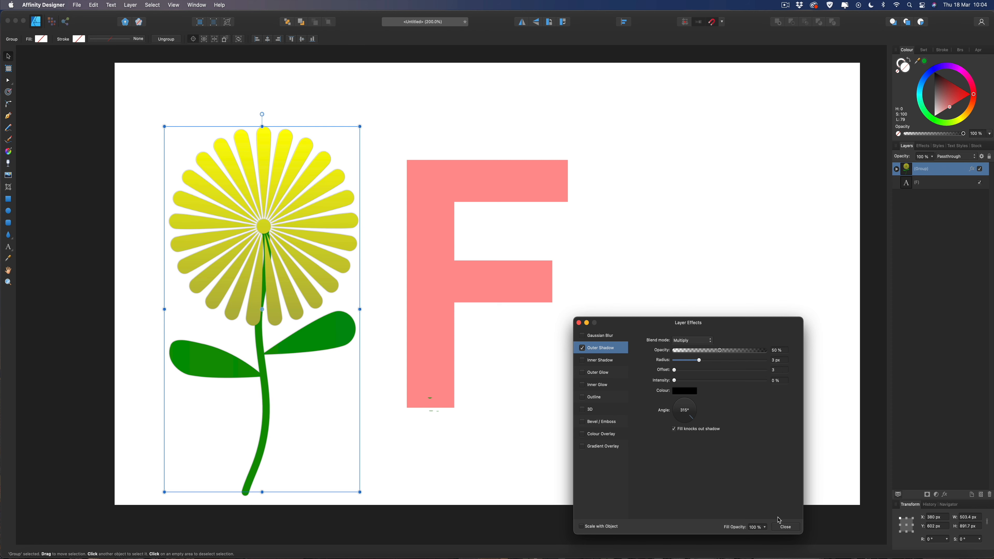
key(Return)
click(786, 527)
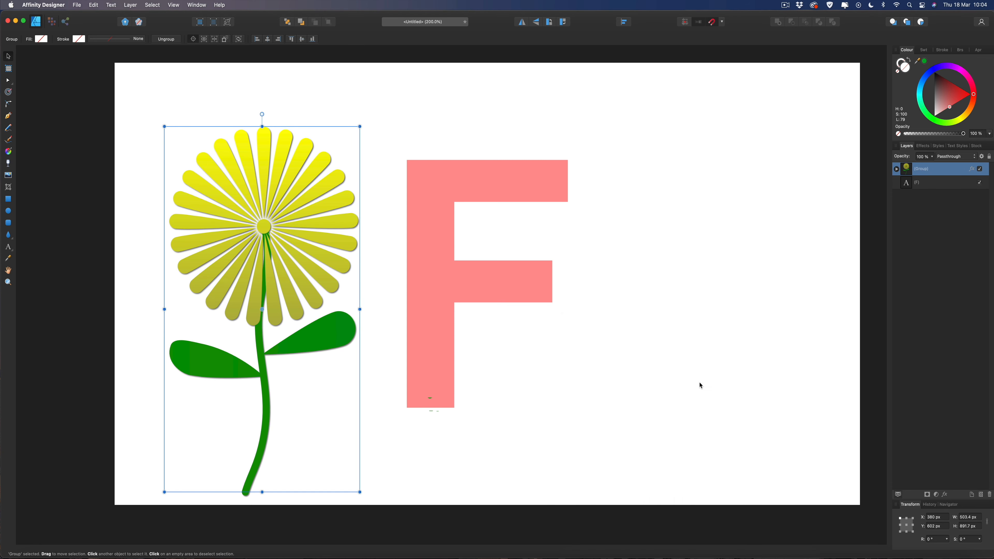
click(665, 278)
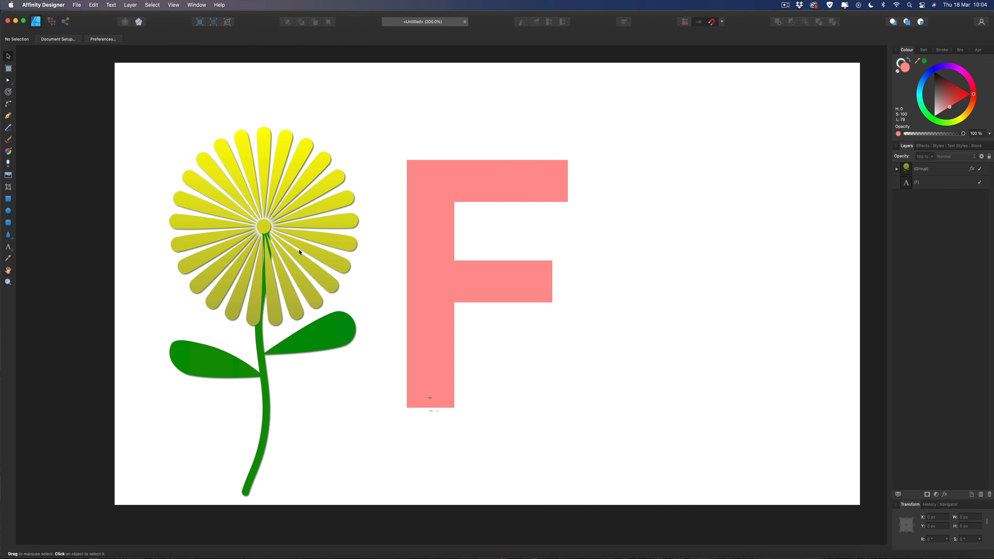
- Duplicate the flower, place the copy on the other side of the F and scale it down to about 270 px wide
click(265, 228)
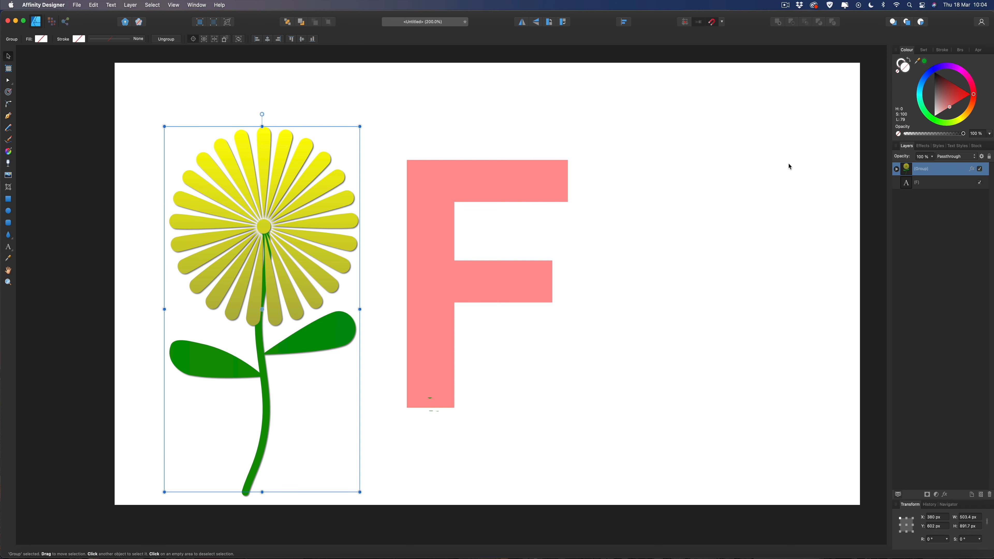
key(super+j)
drag(318, 191, 764, 181)
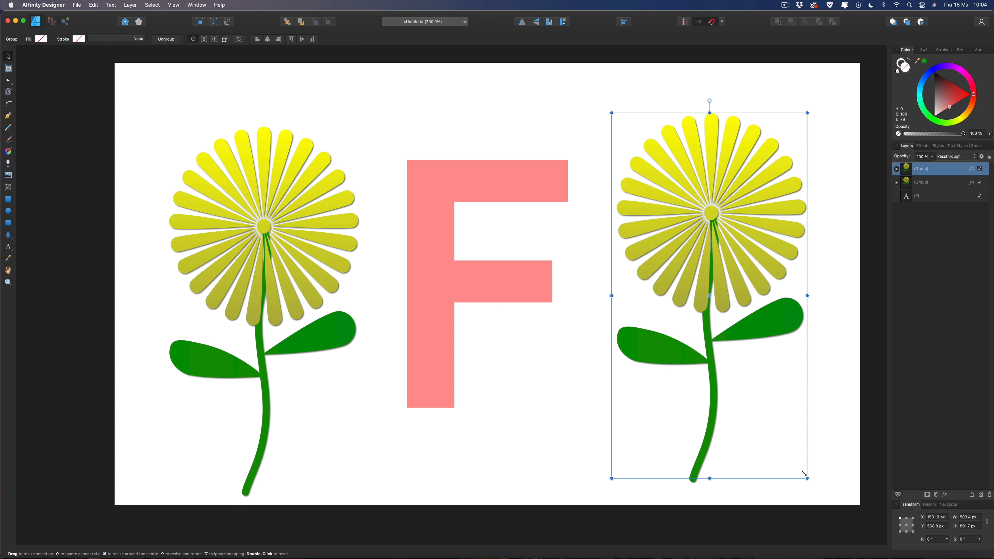
drag(804, 474, 713, 306)
- Change the start colour of the small flower head's fill gradient to red (H 8, S 100, L 50)
click(896, 169)
click(903, 181)
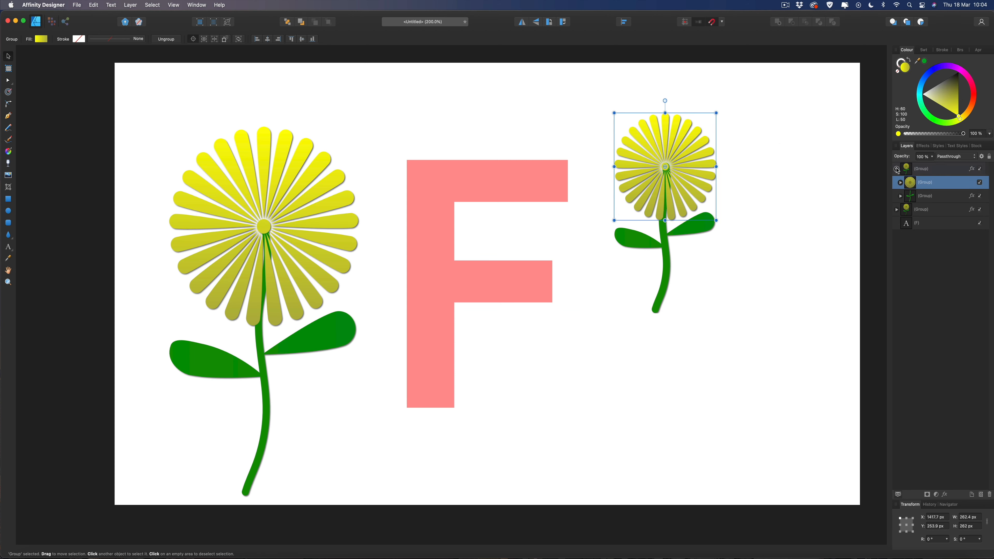
click(8, 151)
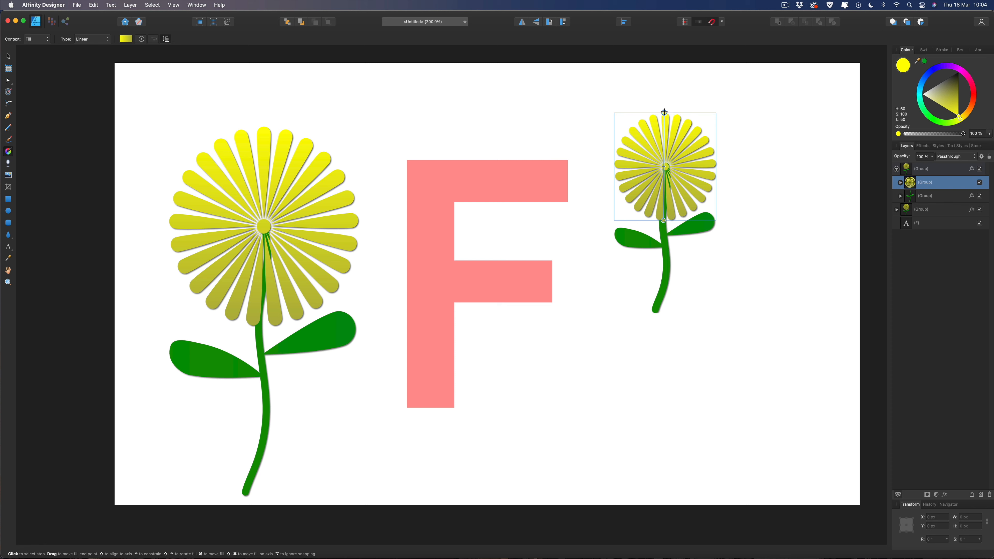
click(126, 39)
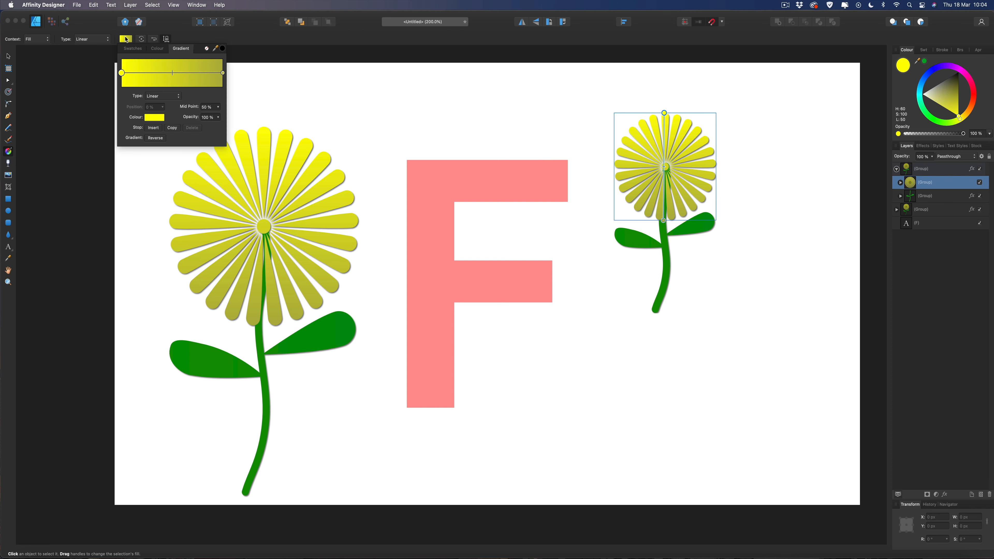
click(156, 118)
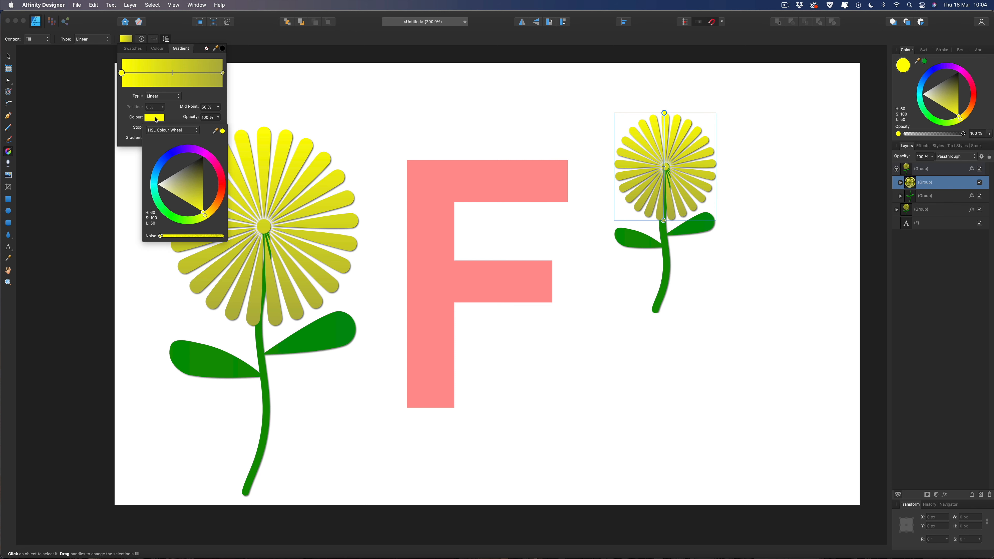
click(221, 189)
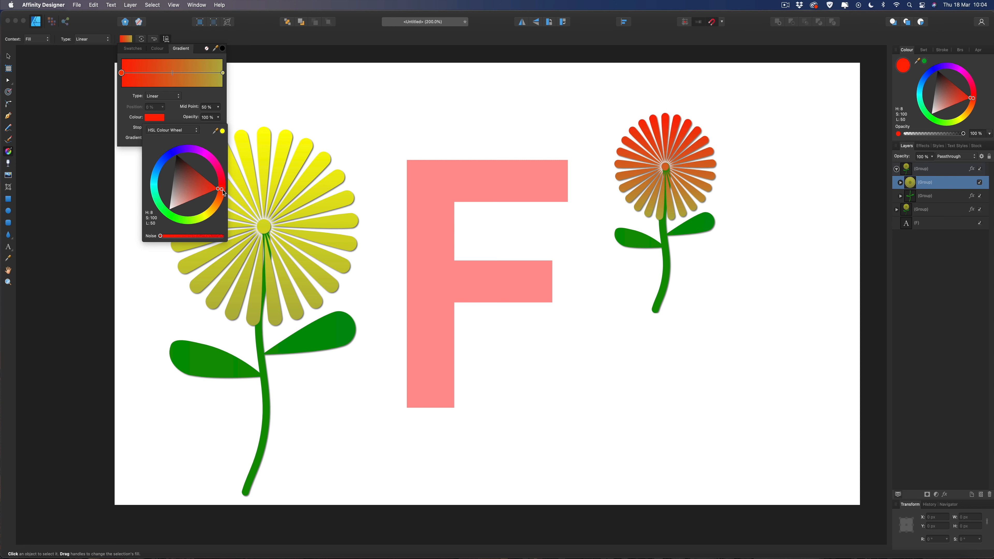
- Change the end colour of the small flower head's gradient to dark red (H 7, S 79, L 29)
click(223, 73)
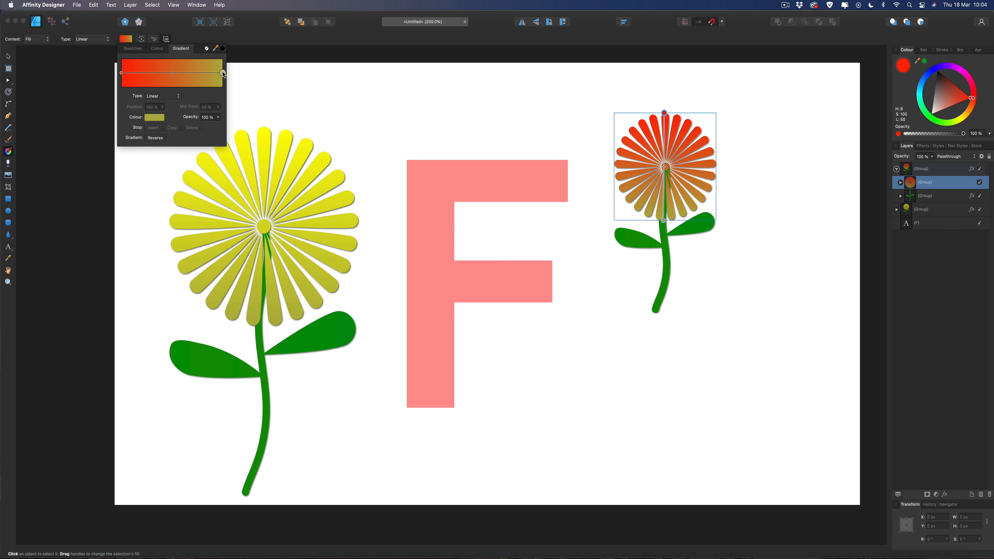
click(156, 117)
click(222, 189)
click(194, 190)
drag(193, 191, 195, 175)
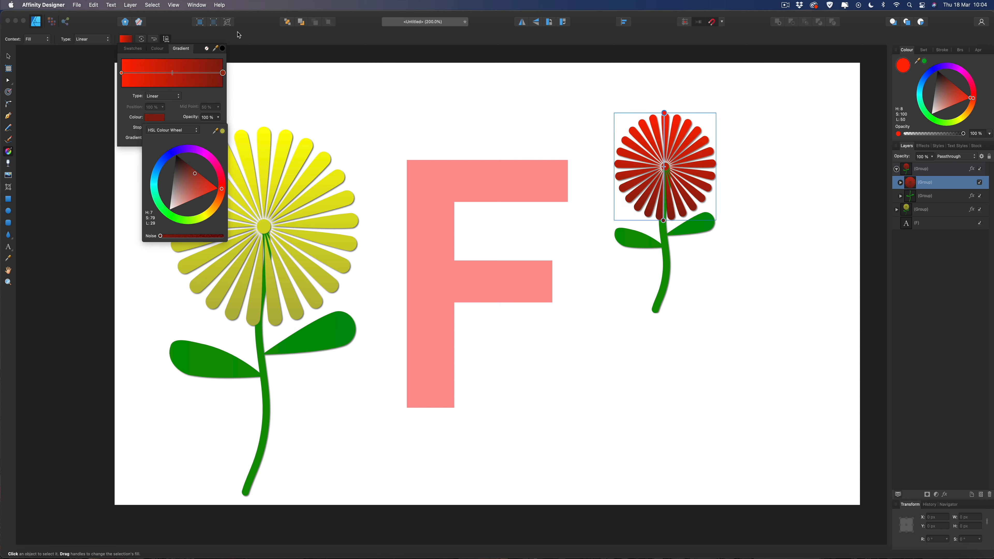
key(v)
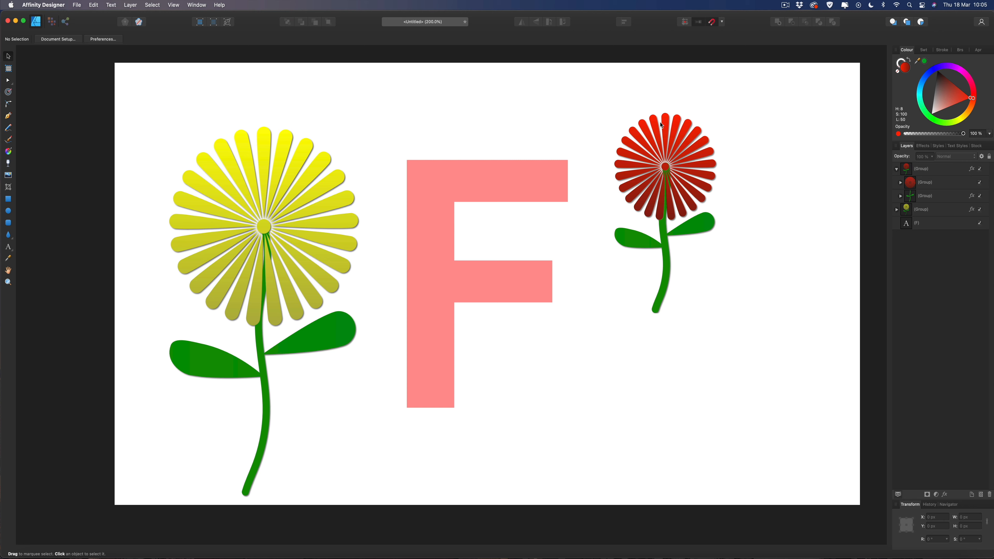
- Flip the small red flower horizontally, then deselect it and collapse its group
click(662, 126)
click(523, 22)
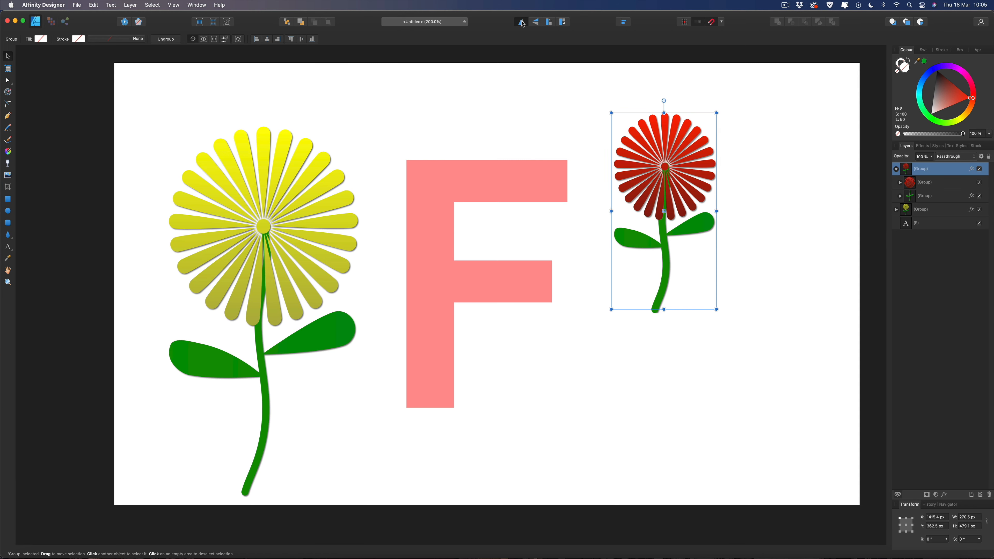
click(569, 82)
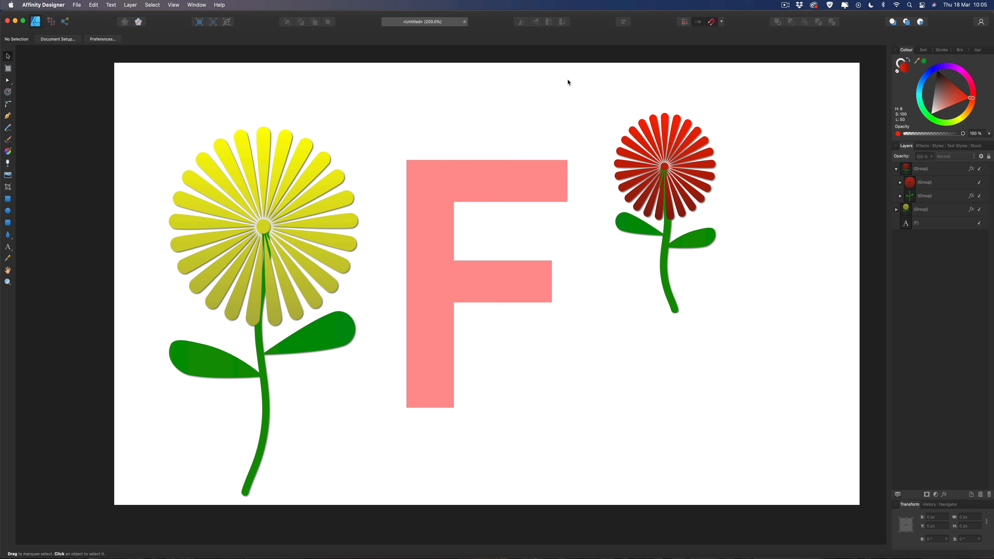
click(896, 169)
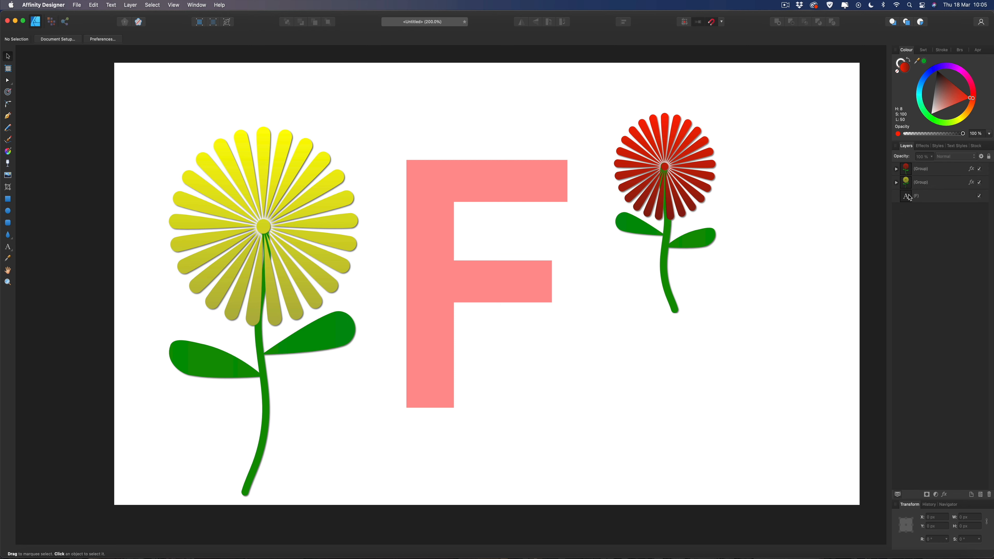
- Move the yellow flower over the F's vertical stroke and scale it down to about 440 px wide, aligning its stem with the letter
drag(326, 227, 486, 154)
drag(538, 421, 496, 377)
drag(451, 240, 469, 276)
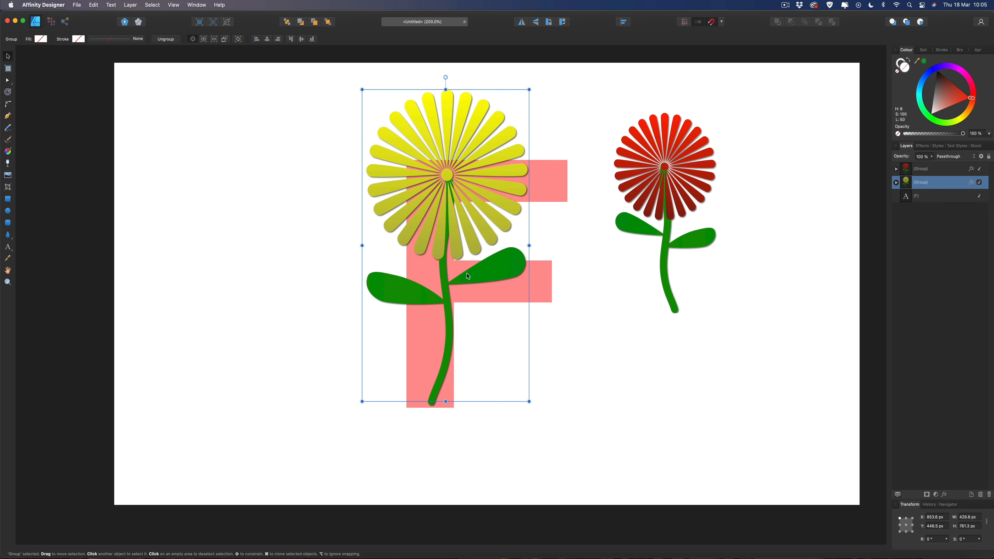
drag(469, 276, 469, 277)
click(580, 329)
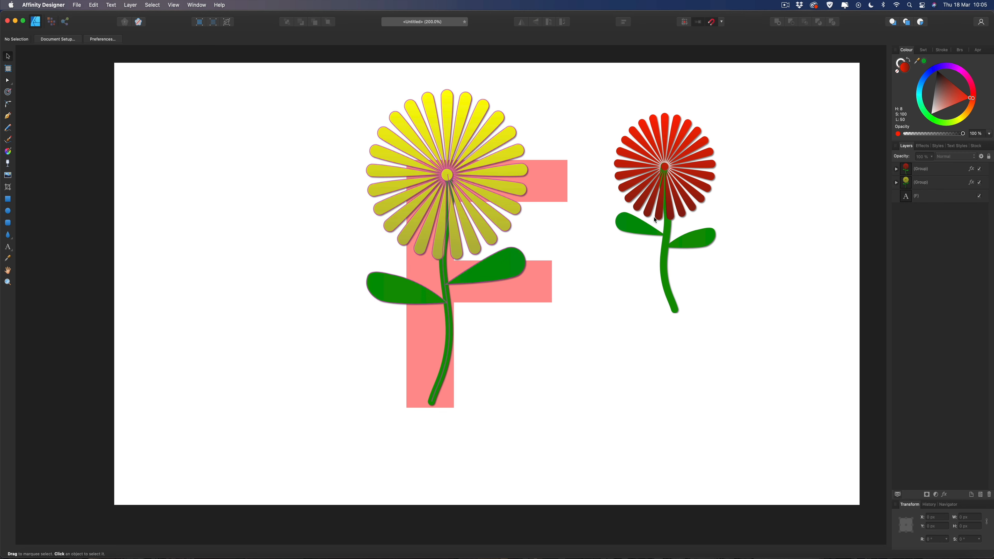
- Scale the red flower to about 169 px wide, rotate it to about -19.5° and place it over the end of the F's upper arm
click(682, 202)
drag(710, 313, 666, 232)
drag(646, 101, 670, 103)
drag(666, 149, 568, 144)
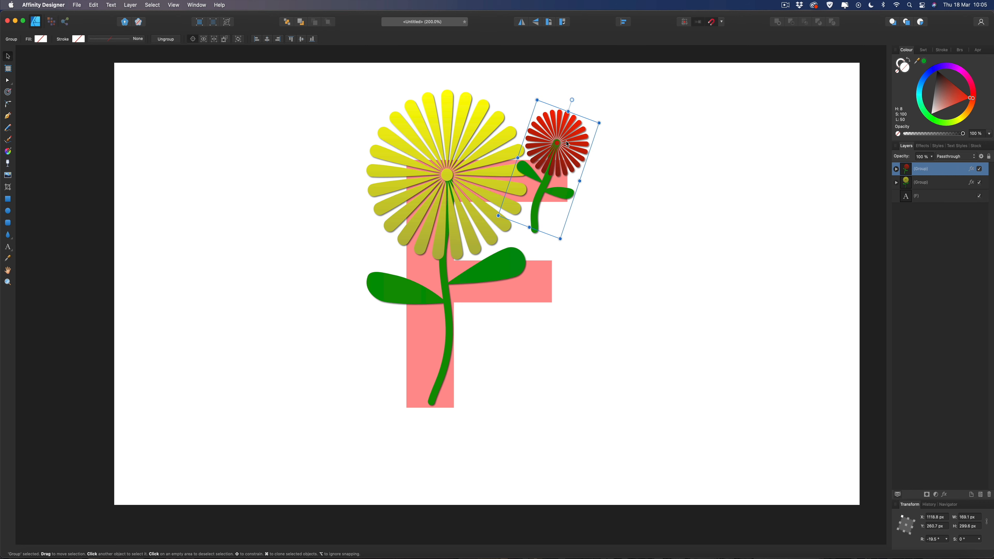
click(660, 147)
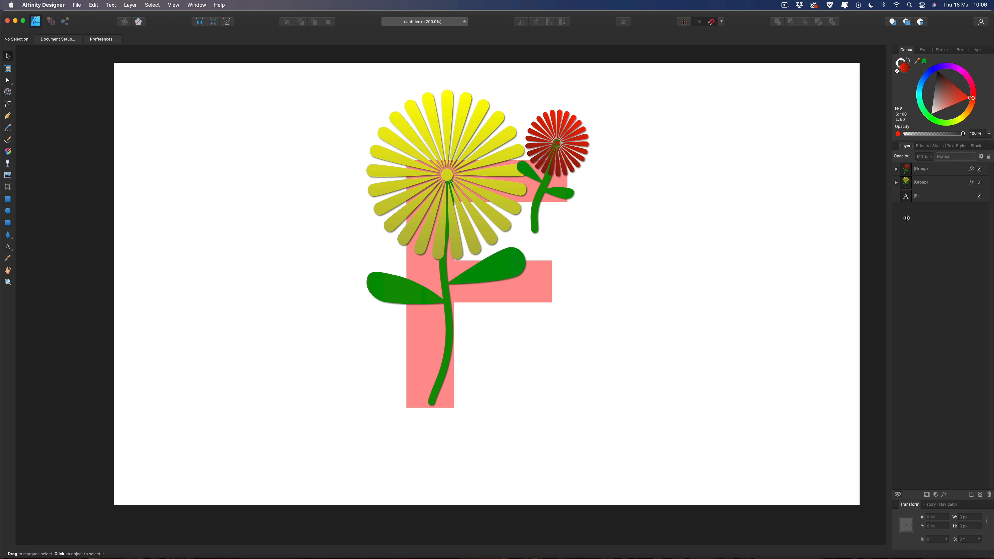
- Duplicate the letter F and convert the copy to curves
click(927, 197)
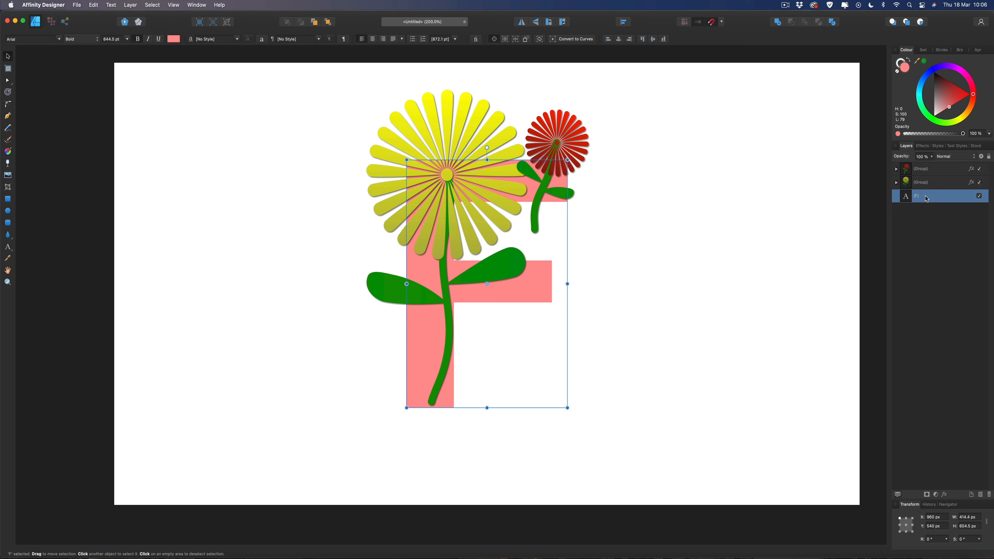
key(super+j)
click(572, 40)
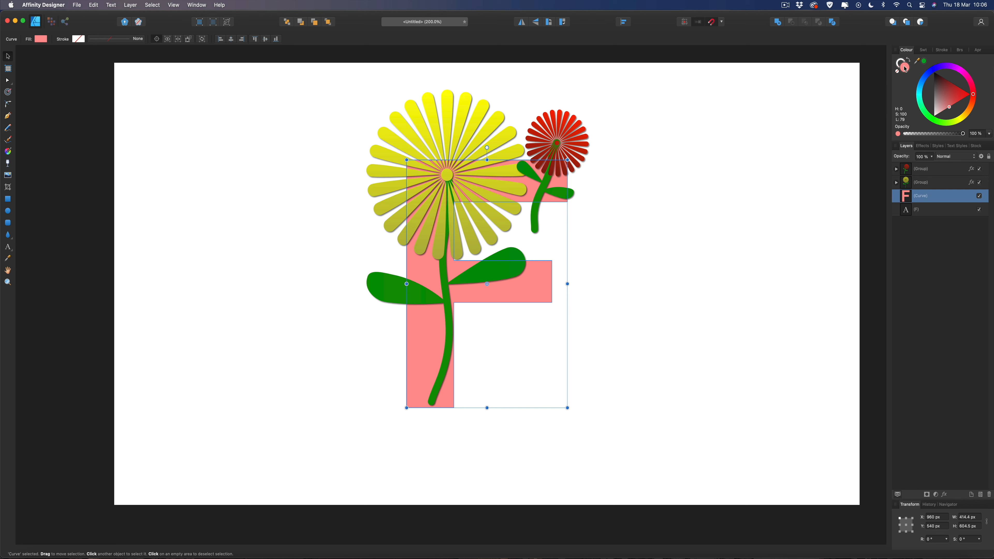
- Remove the fill from the F's curve copy, checking it by briefly hiding the text letter underneath
click(898, 70)
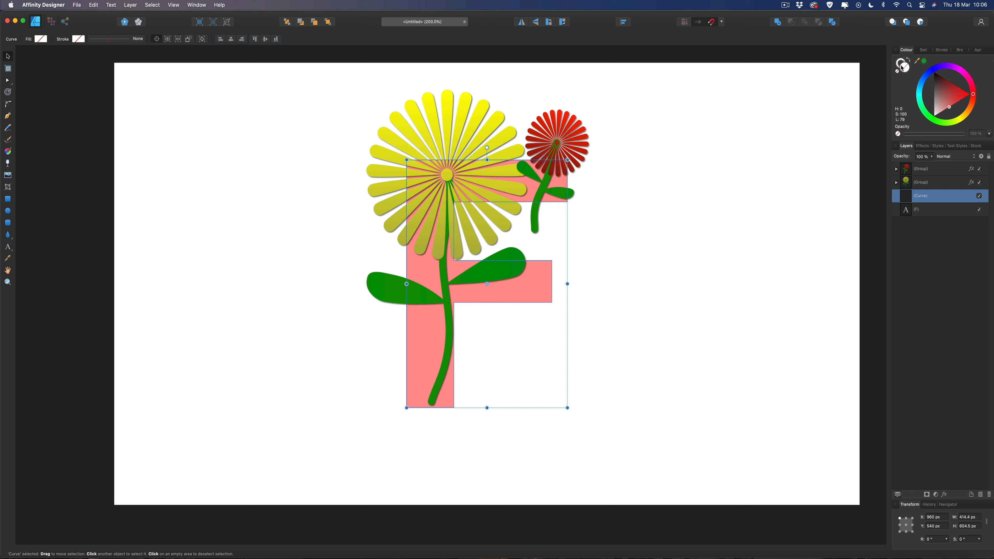
click(980, 212)
click(832, 207)
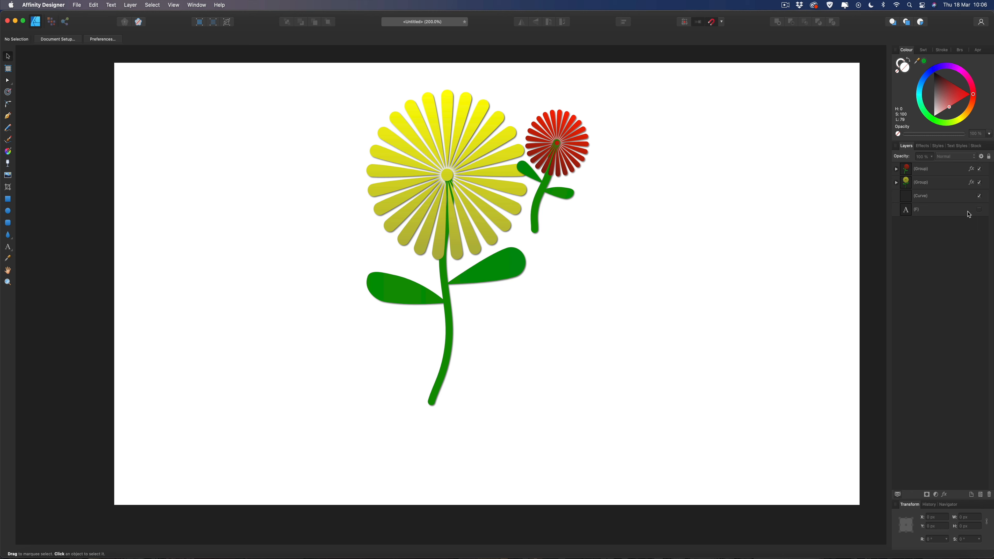
click(980, 212)
click(936, 200)
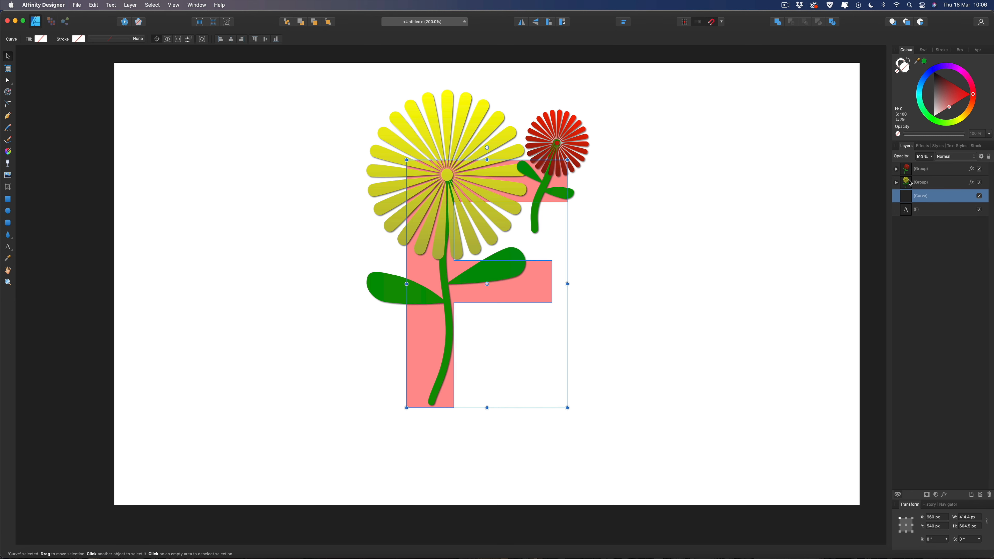
- Clip both the yellow and red flower groups inside the unfilled F curve, then clear the selection
click(922, 183)
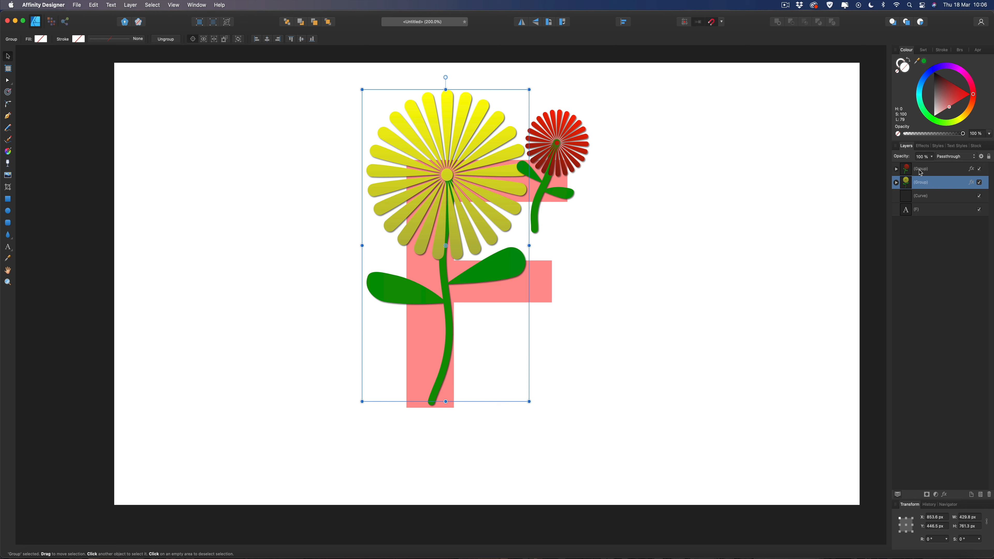
shift+click(921, 173)
drag(911, 172, 930, 204)
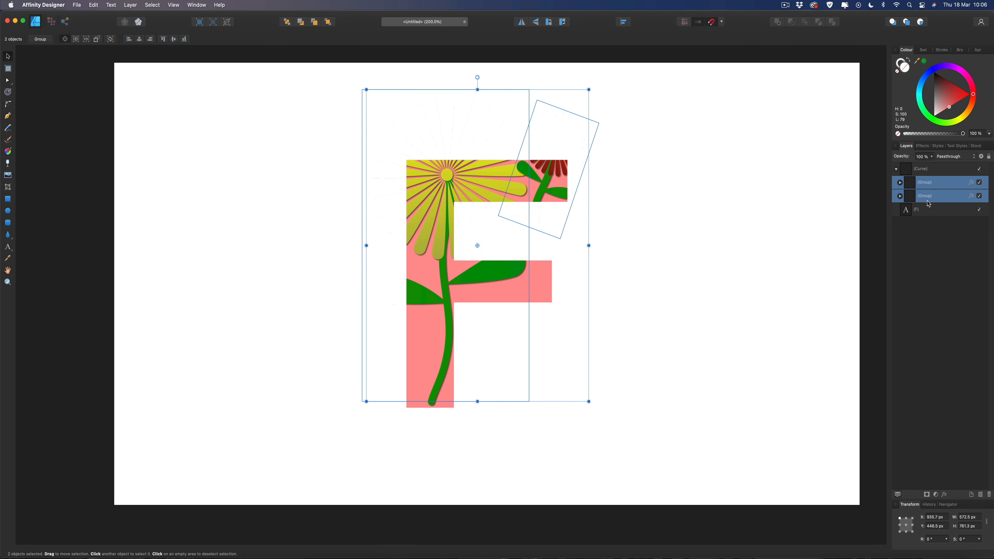
click(822, 180)
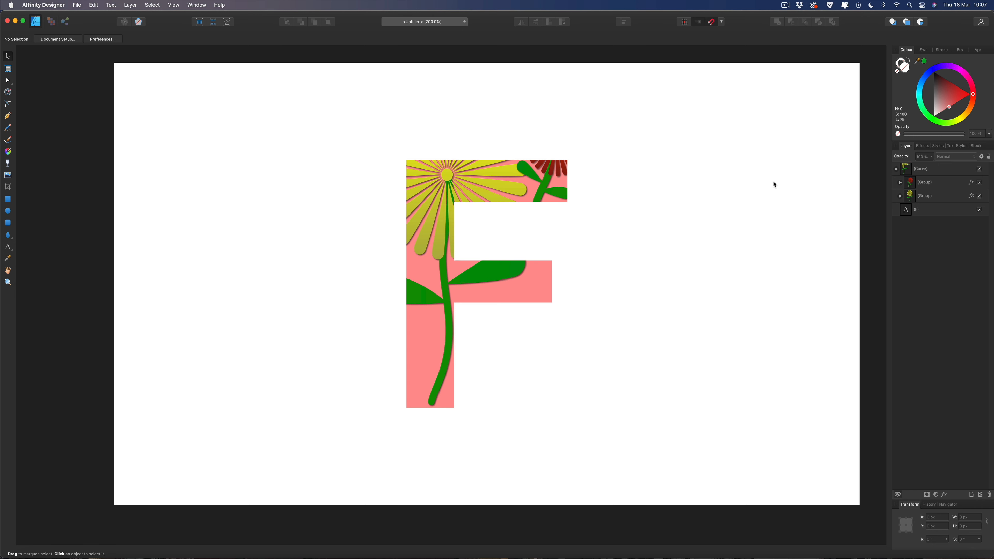
click(924, 169)
click(896, 169)
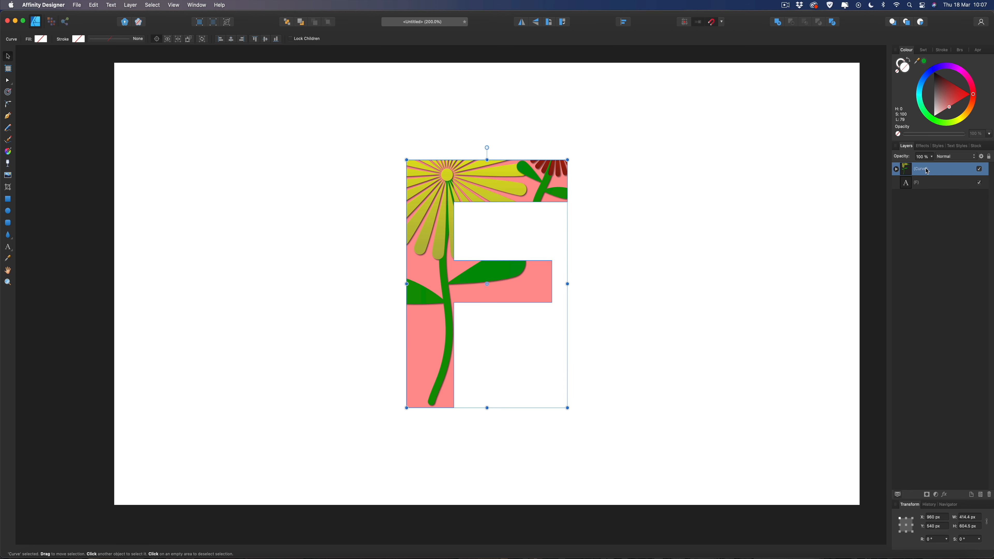
click(897, 169)
click(929, 182)
click(929, 195)
click(929, 181)
- Add a node on the end of the F curve's upper arm and pull the outline outward around the red flower head
click(929, 170)
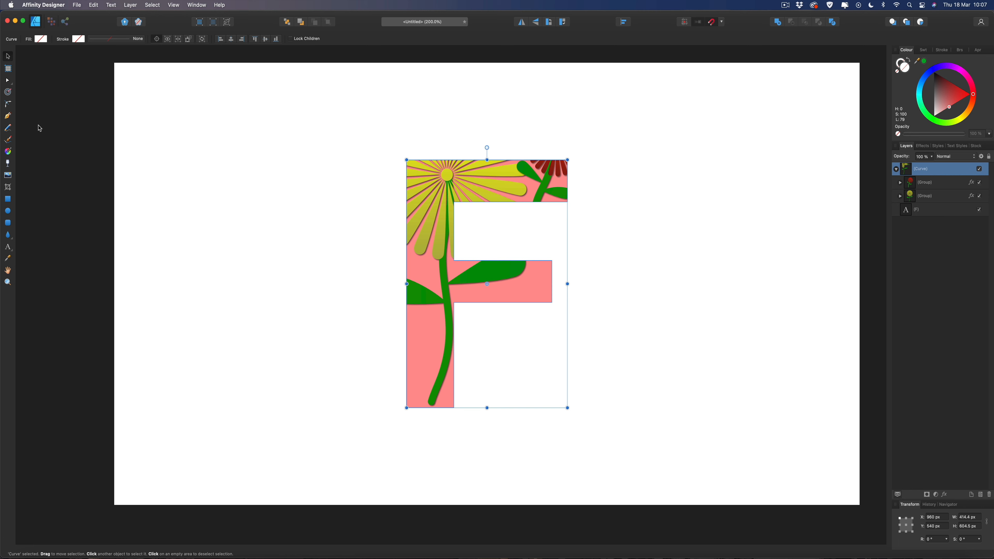
click(9, 81)
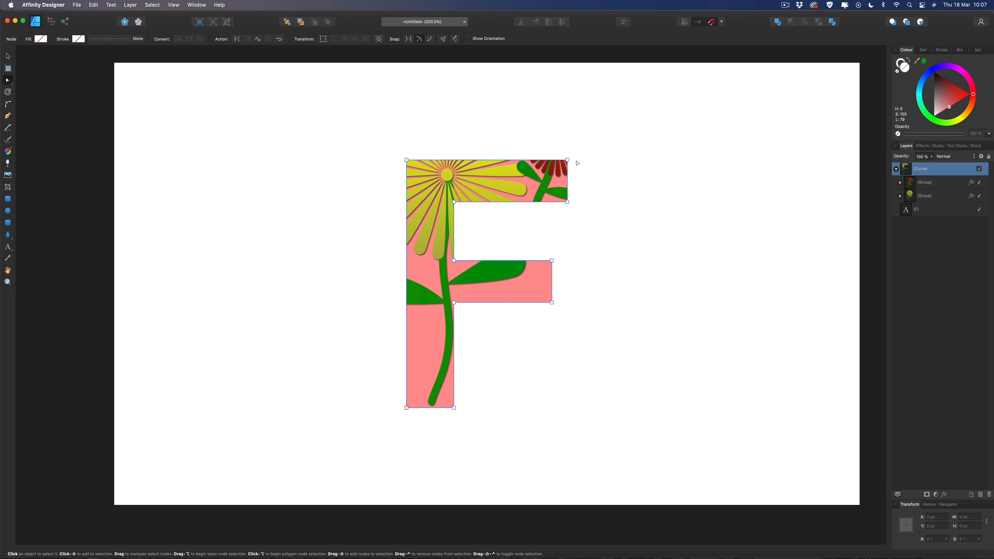
click(568, 182)
drag(569, 182, 577, 96)
click(595, 160)
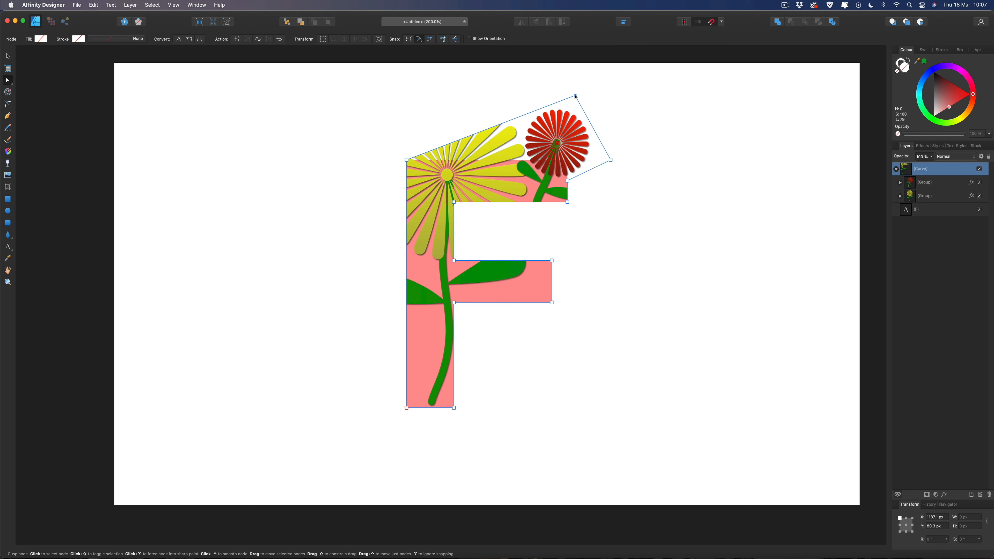
- Add a node on the F curve's sloping top edge and pull it and the upper-left corner outward around the yellow flower and left leaf
click(507, 123)
drag(507, 123, 403, 79)
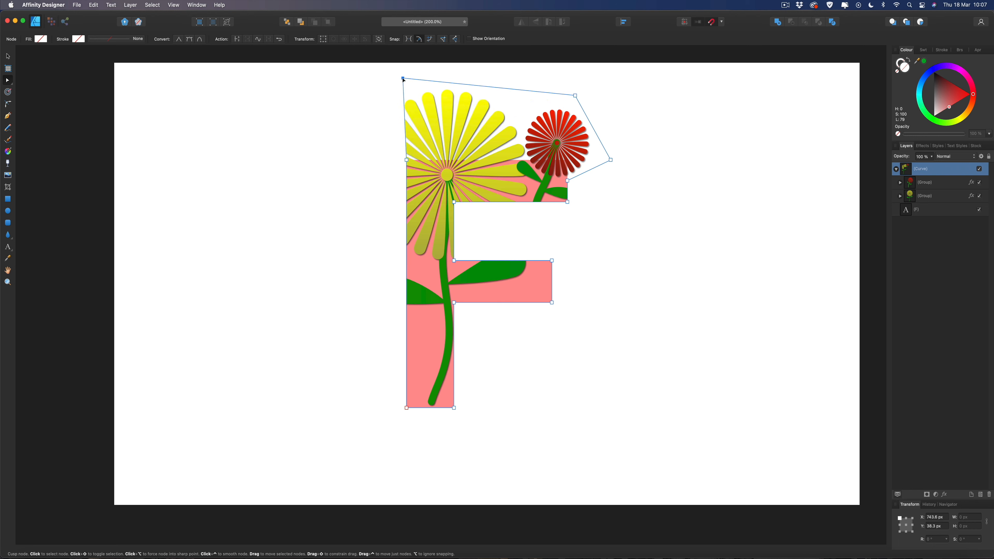
click(407, 160)
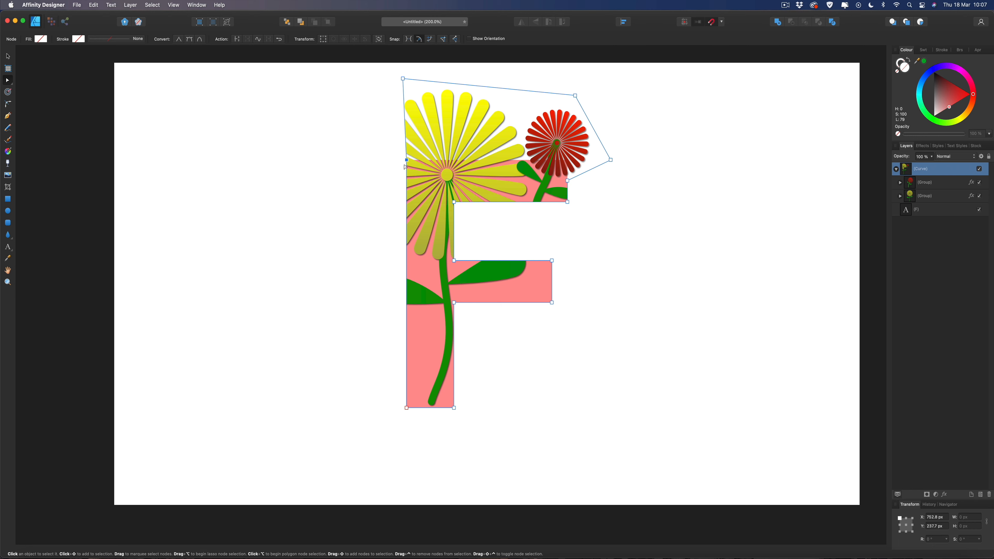
drag(407, 160, 322, 161)
drag(315, 160, 313, 160)
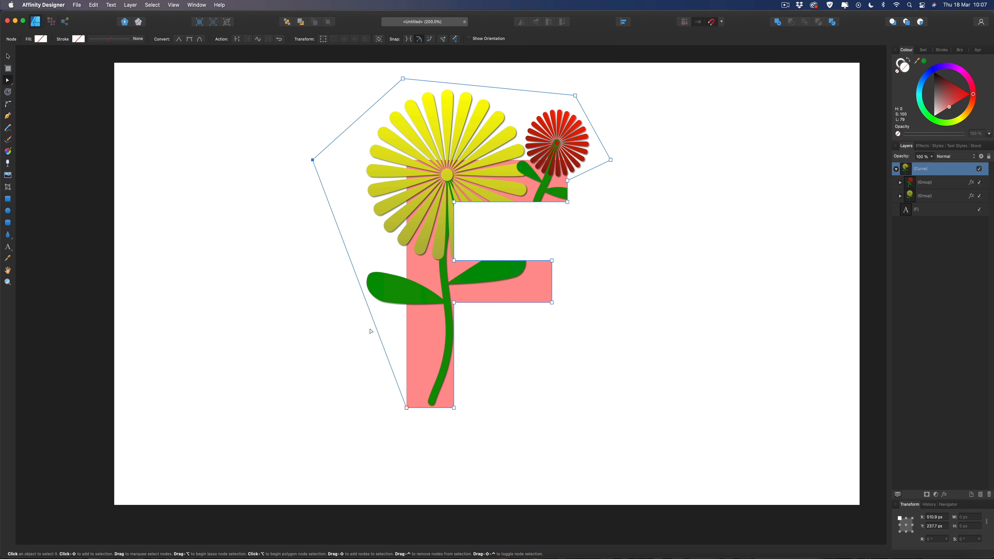
- Bulge the F curve upward over the middle arm's leaf and pull the upper arm's lower corner outward to uncover the red flower's leaf
click(475, 261)
click(541, 260)
drag(508, 261, 509, 244)
drag(570, 194, 588, 199)
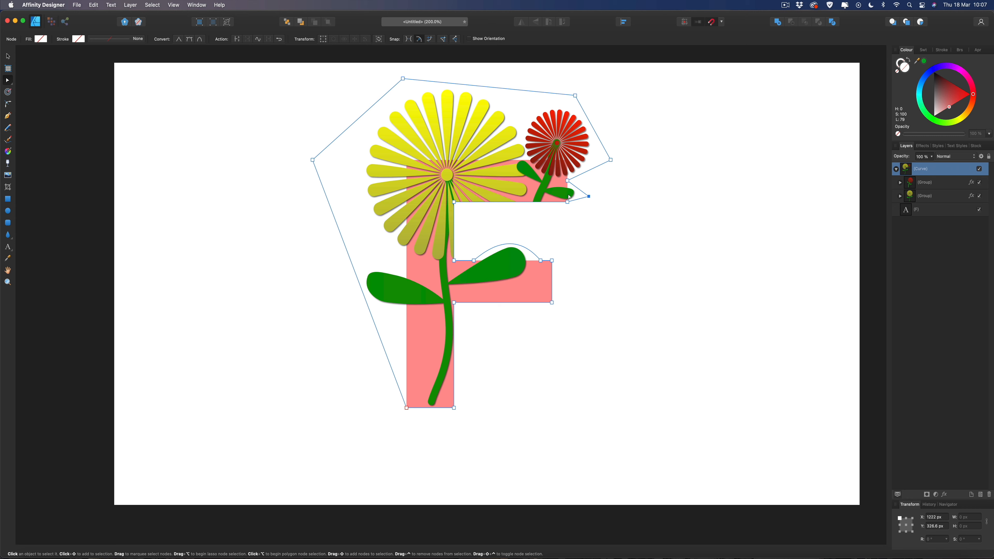
key(v)
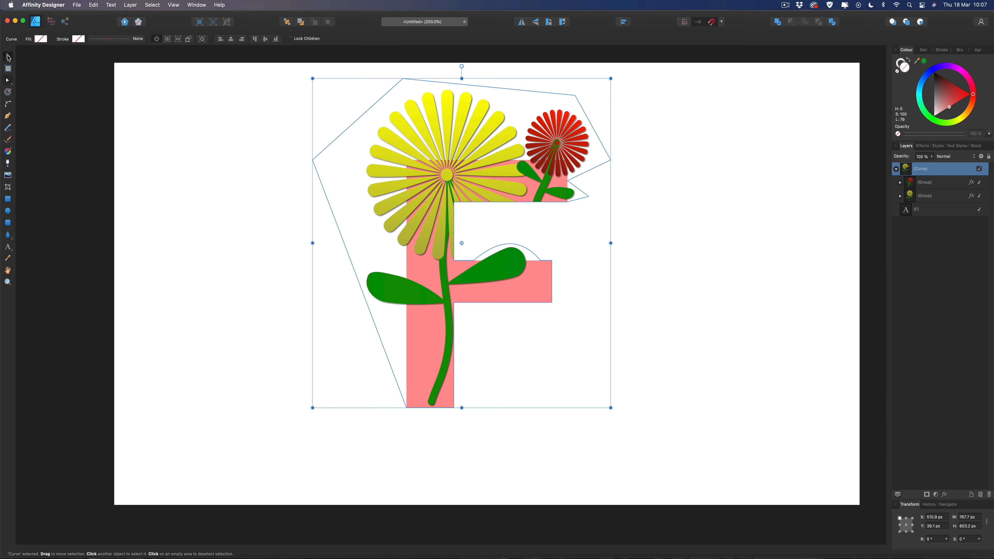
click(166, 94)
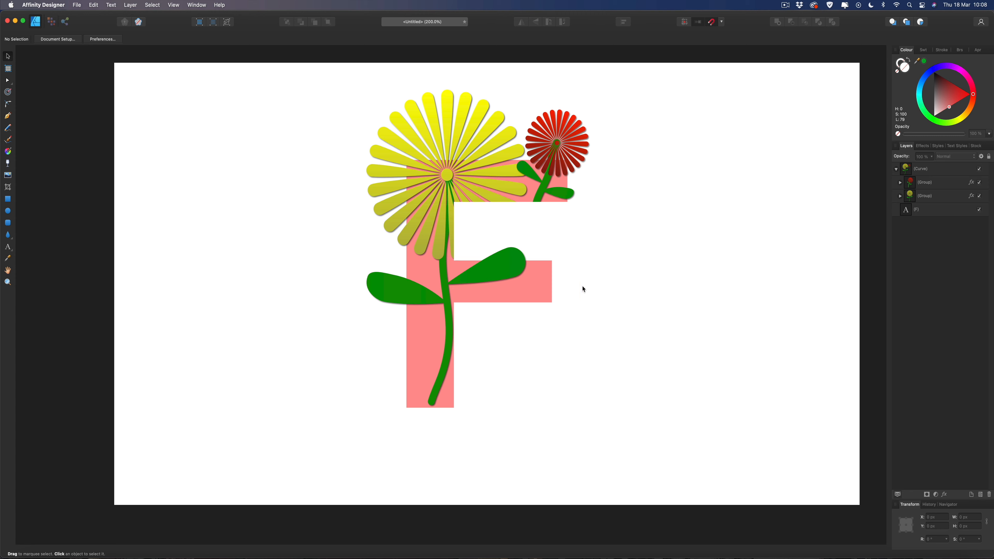
- Give the text letter F an Outer Shadow with a 3 px radius and a 3 px offset
click(924, 210)
click(946, 496)
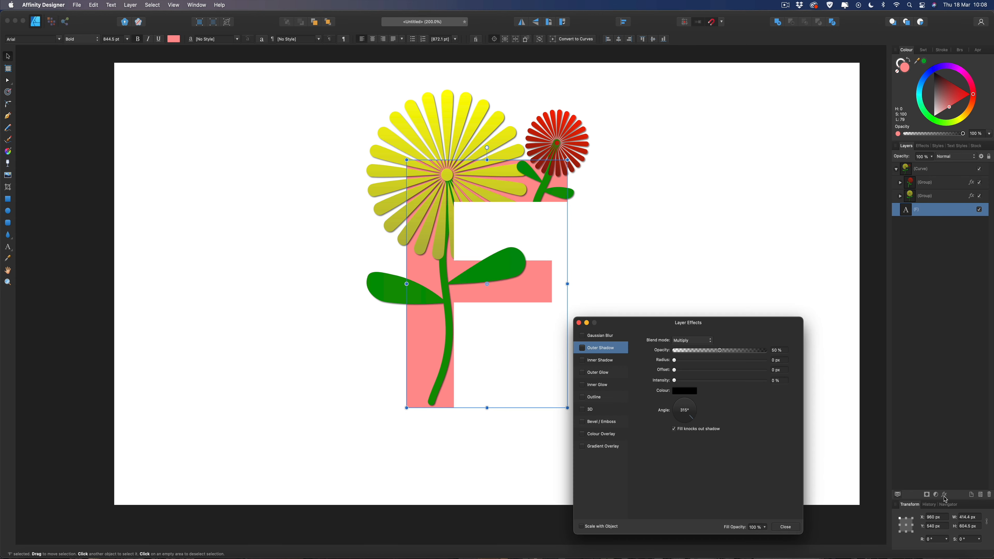
click(582, 348)
click(778, 361)
text(3)
key(Tab)
text(3)
key(Return)
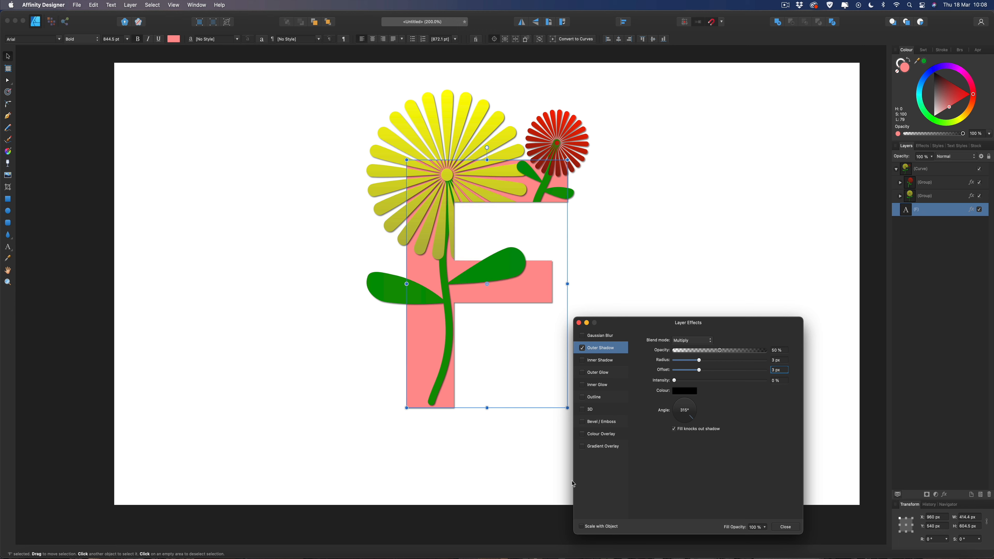
- Add a Gradient Overlay to the letter F running from soft pink to a darker dusty red (H 0, S 27, L 54)
click(583, 447)
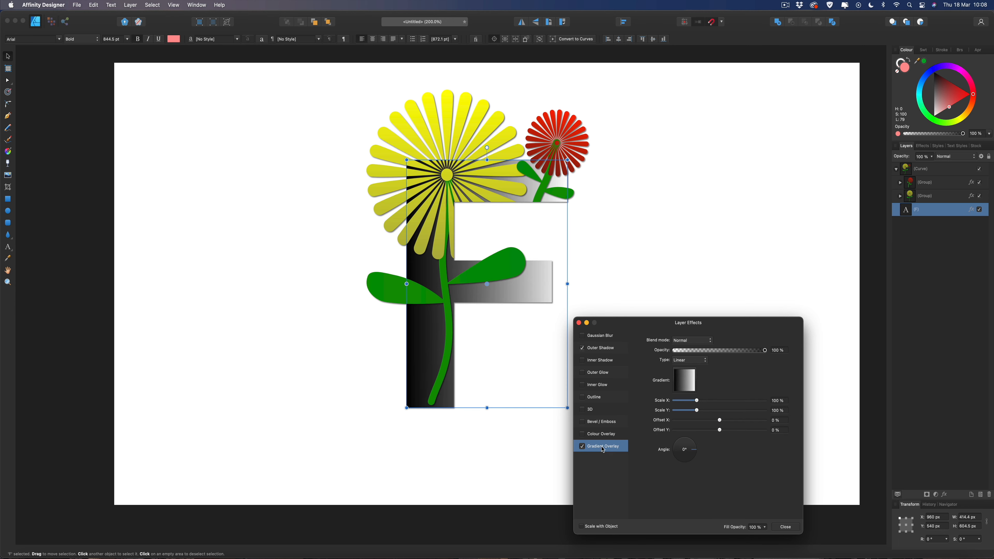
click(689, 387)
click(633, 446)
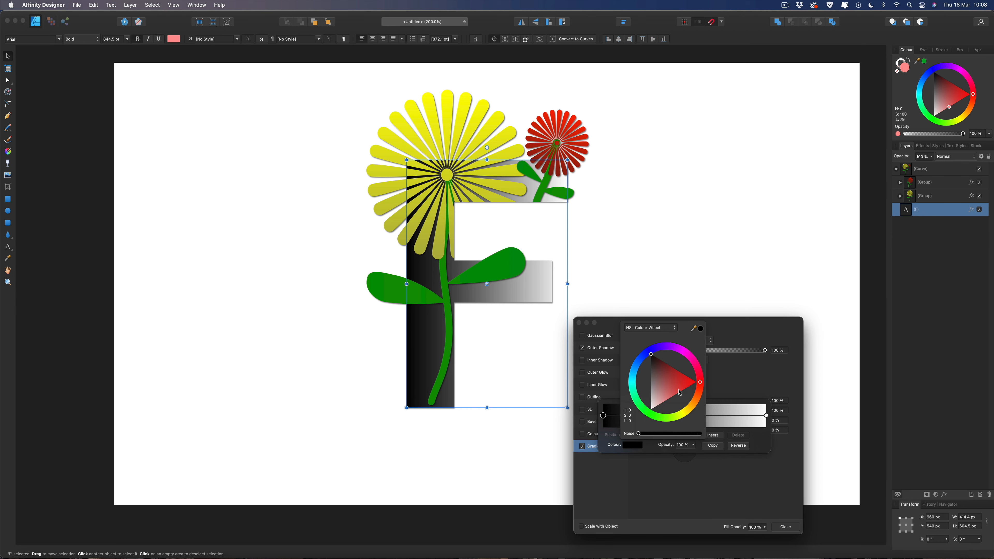
click(667, 393)
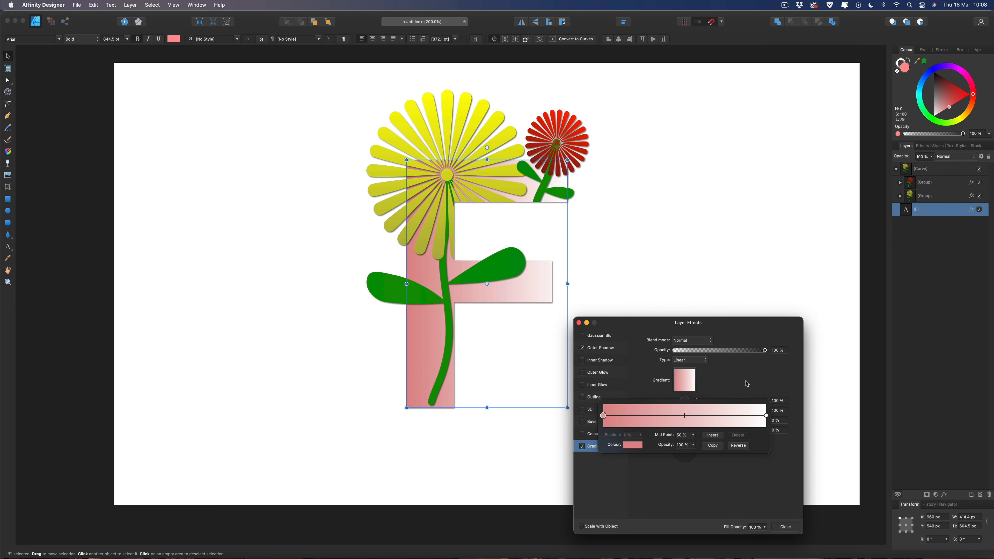
click(767, 416)
click(633, 446)
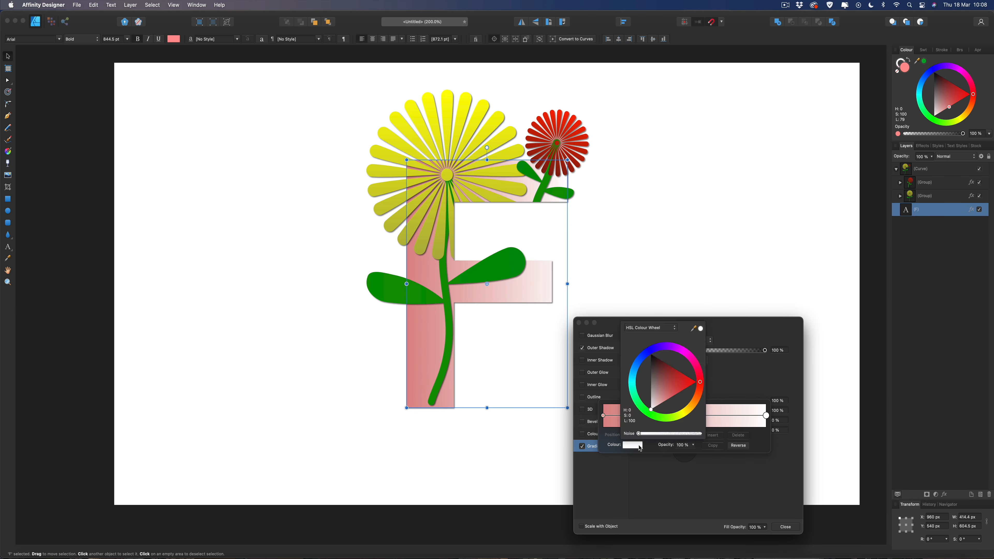
drag(678, 389, 662, 385)
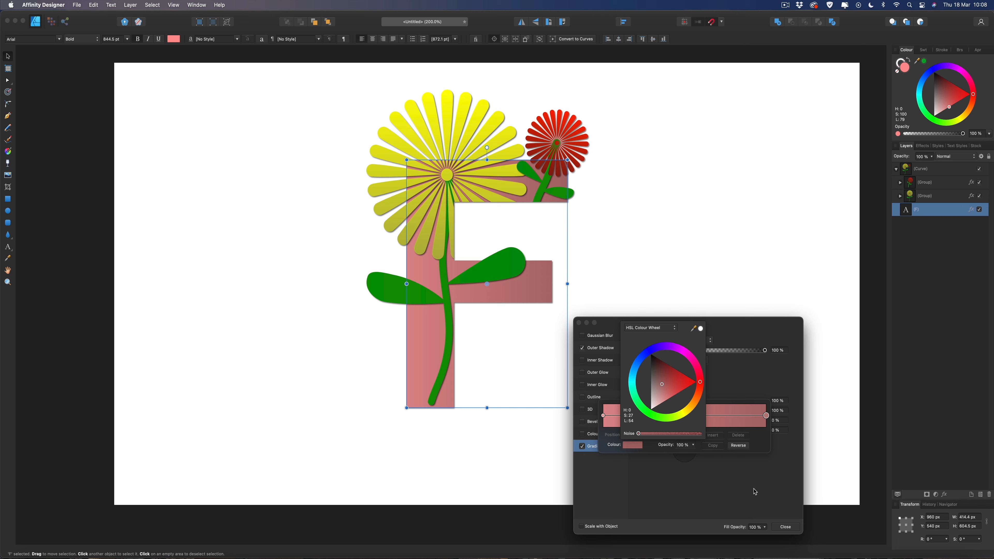
click(784, 527)
click(684, 333)
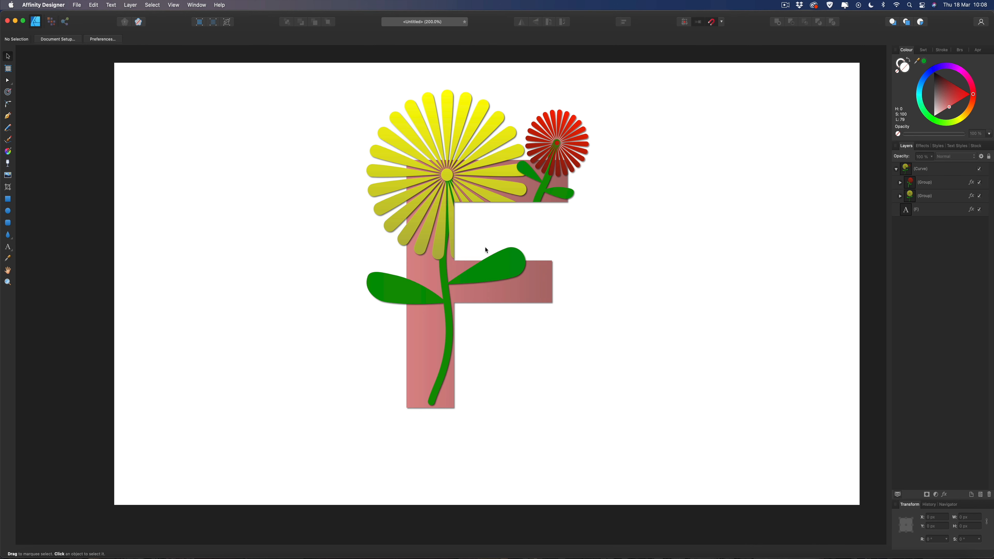
drag(283, 81, 752, 471)
drag(525, 283, 439, 281)
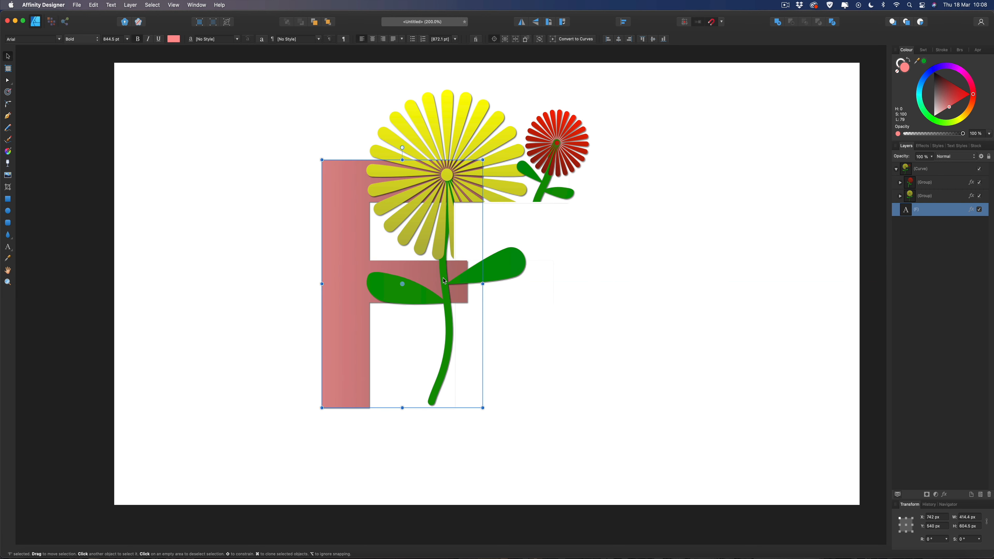
key(super+z)
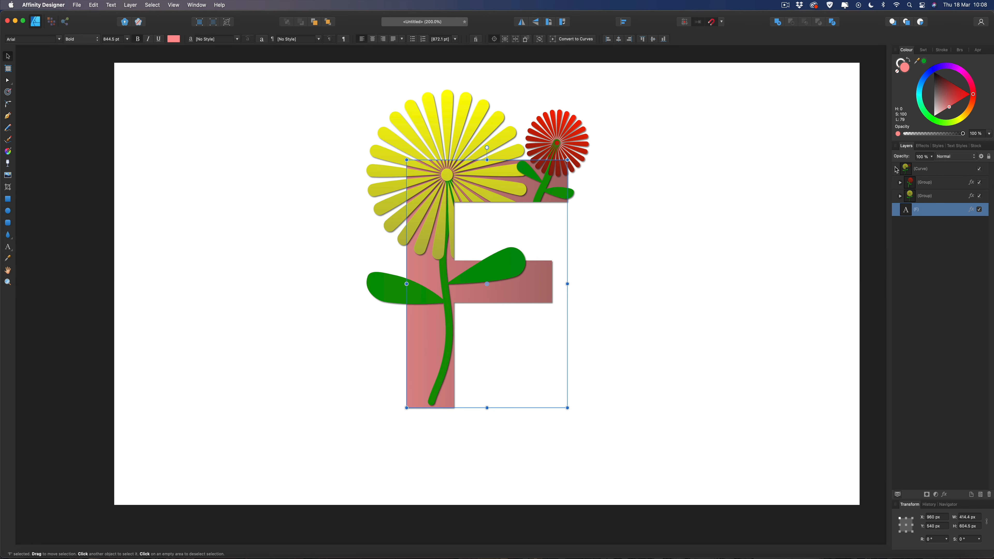
- Move the letter F together with its clipped flower curve to the left side of the page
click(896, 168)
shift+click(927, 169)
drag(518, 178, 339, 180)
click(513, 152)
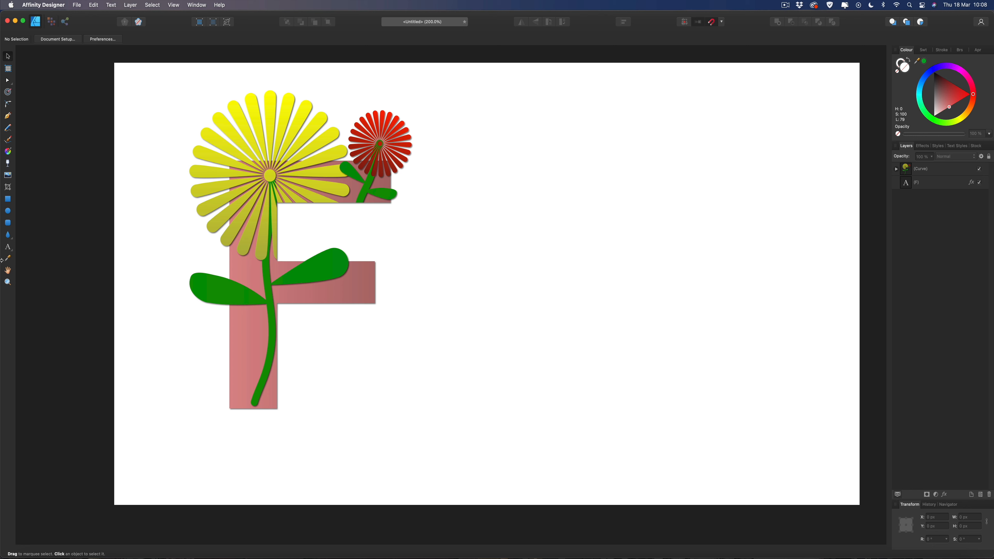
- Add a large artistic text letter "L" to the right of the F, about 424 px wide and matching its height
click(8, 247)
drag(441, 162, 617, 408)
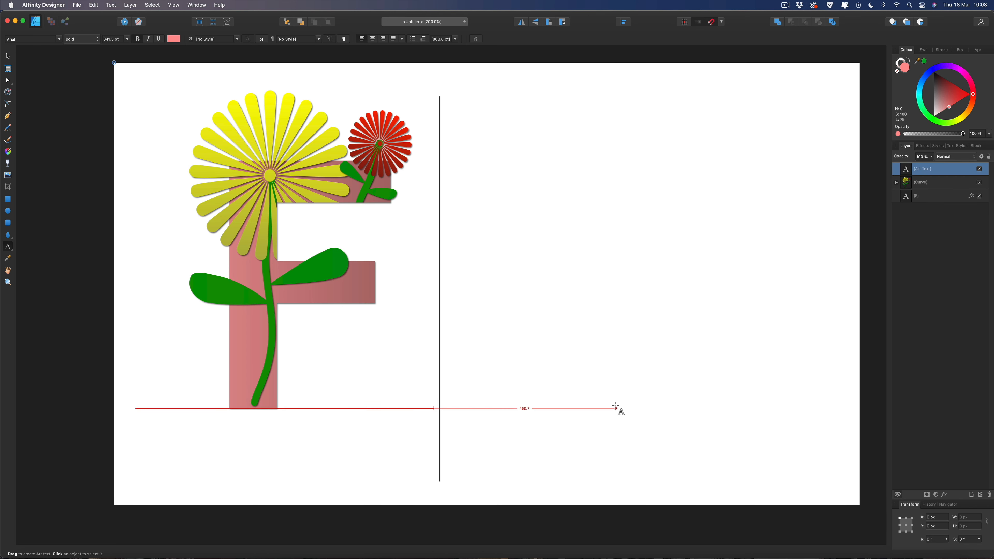
text(L)
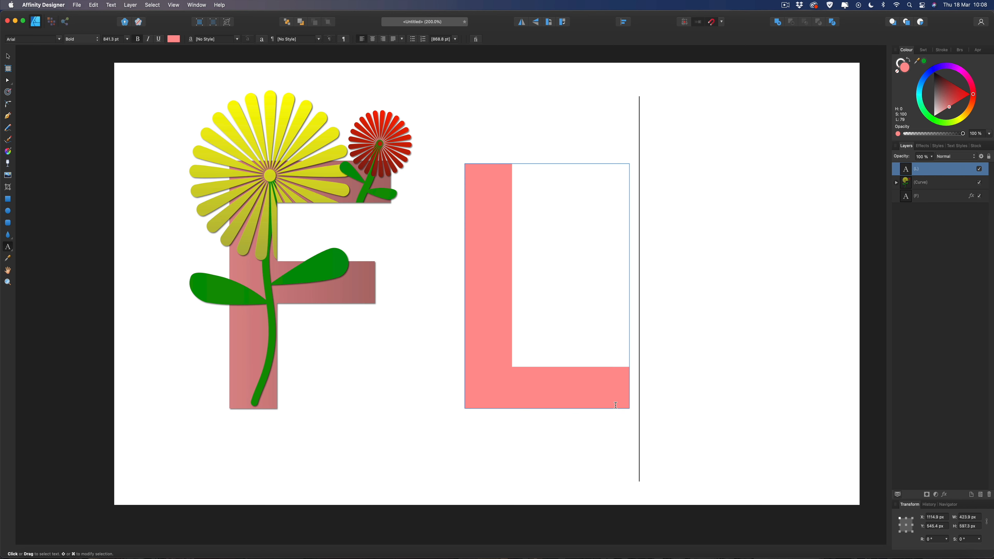
click(8, 55)
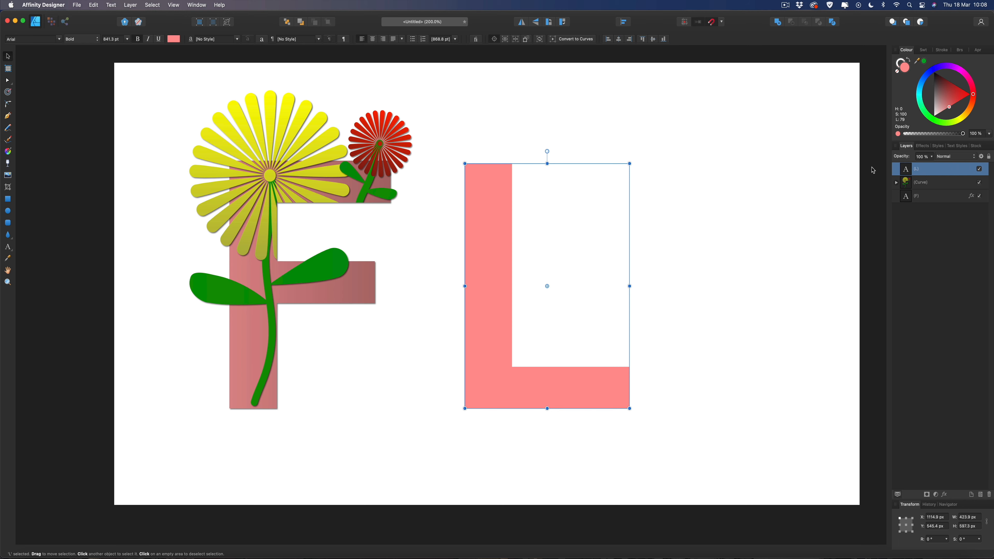
- Duplicate the letter L, convert the copy to curves and remove its fill
key(super+j)
click(574, 39)
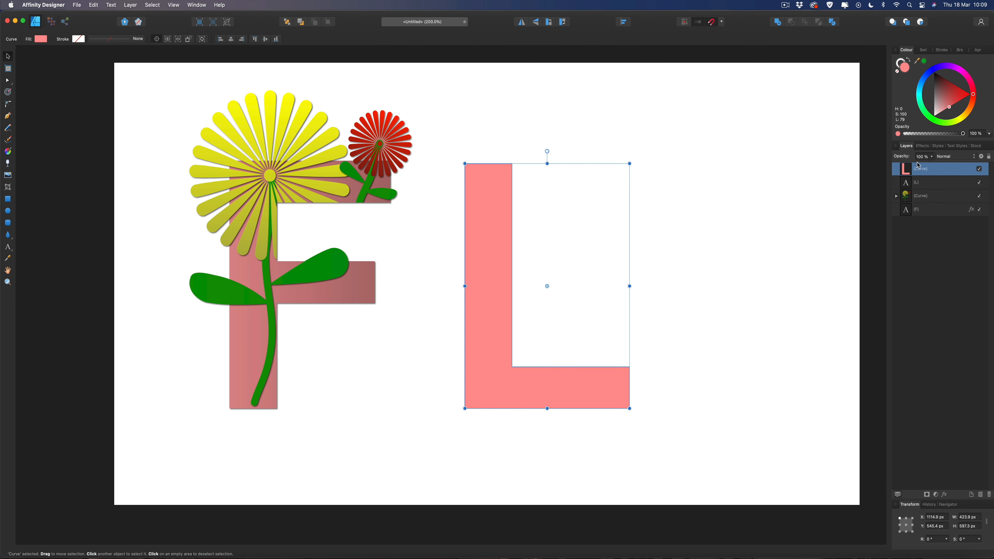
click(898, 71)
- Copy the red and yellow flower groups from inside the F curve and paste them above the L curve
click(917, 198)
click(896, 196)
click(928, 210)
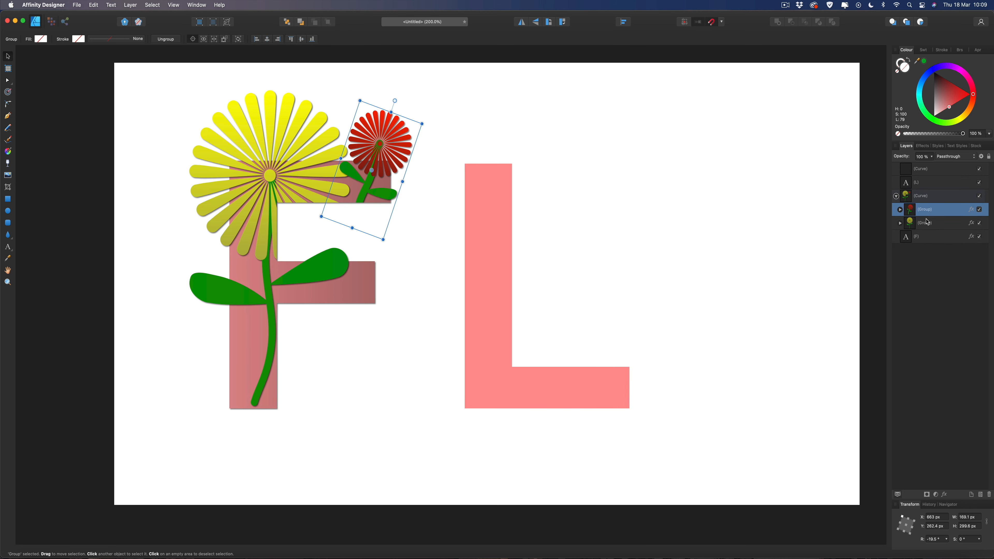
ctrl+click(928, 223)
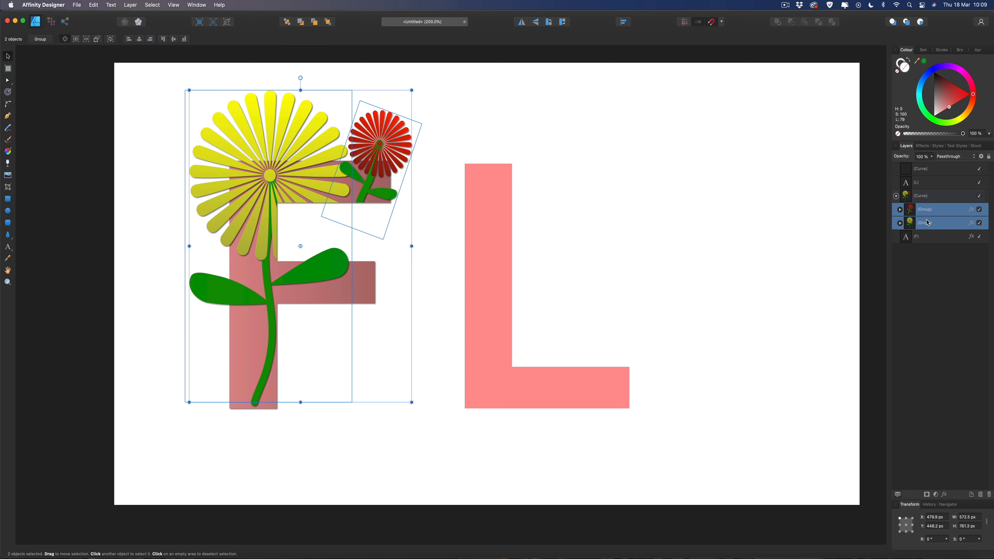
click(922, 170)
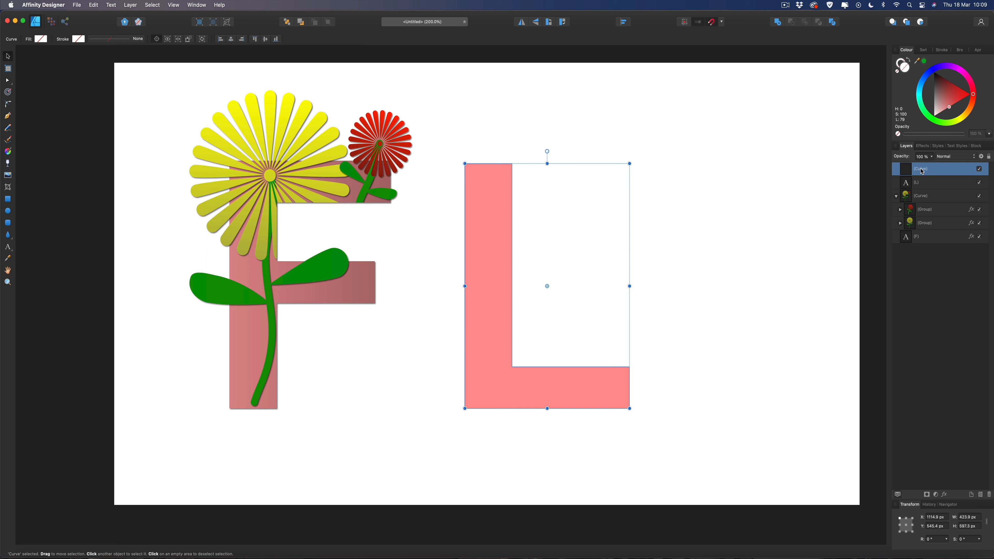
key(super+v)
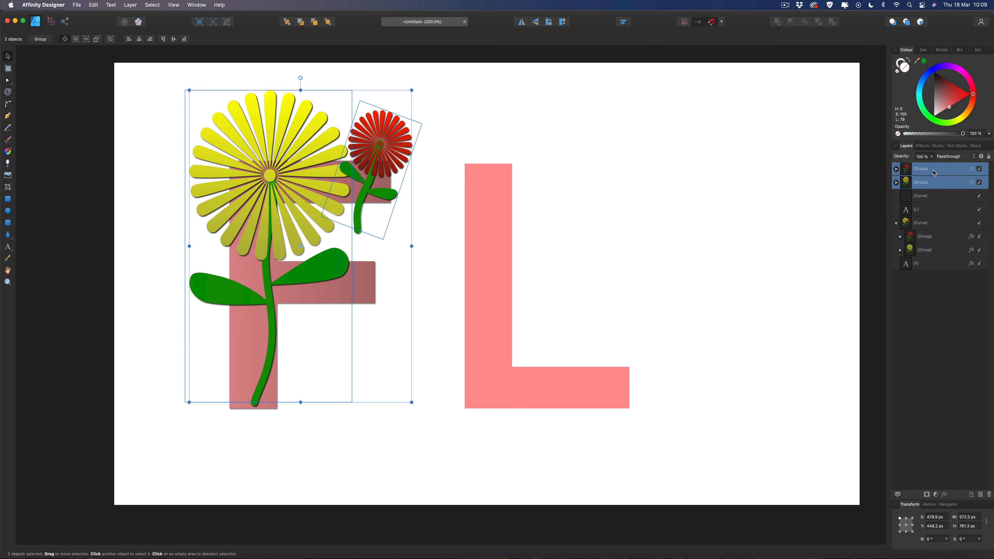
- Move the copied flower groups over the letter L, nest them inside the L curve, and lower them within the letter
drag(306, 145, 528, 145)
drag(910, 171, 930, 204)
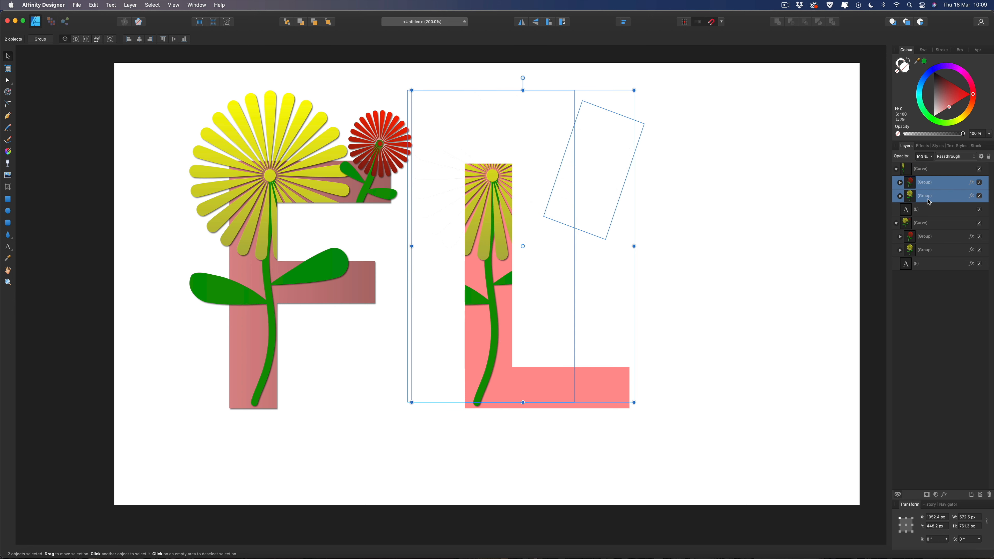
drag(502, 193, 498, 258)
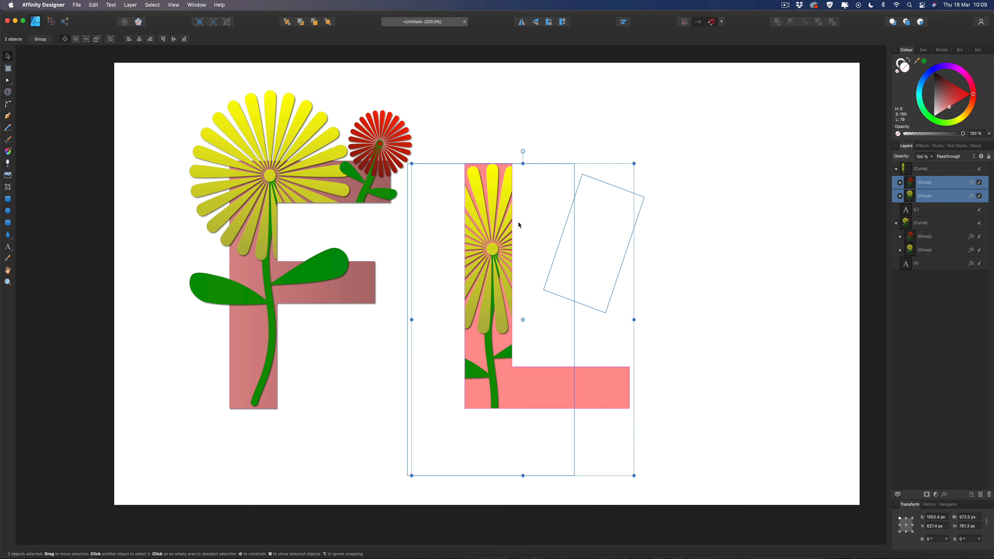
- Scale the L's yellow flower group down to about 321 px wide and position it on the letter's vertical stem
click(925, 197)
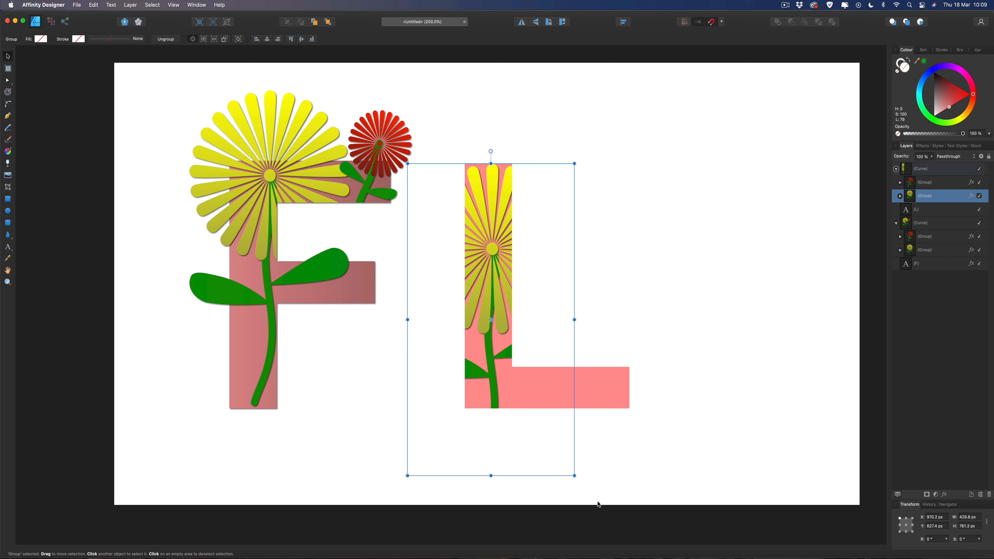
drag(574, 476, 518, 409)
drag(462, 310, 475, 331)
- Move the L's red flower group onto the end of the letter's foot and enlarge it to about 203 px wide
click(915, 188)
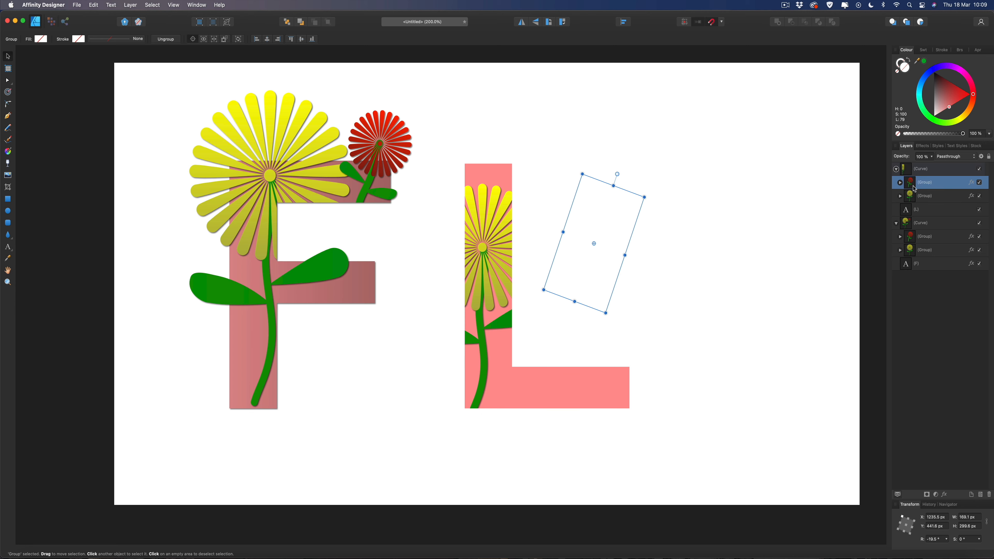
drag(572, 244, 600, 366)
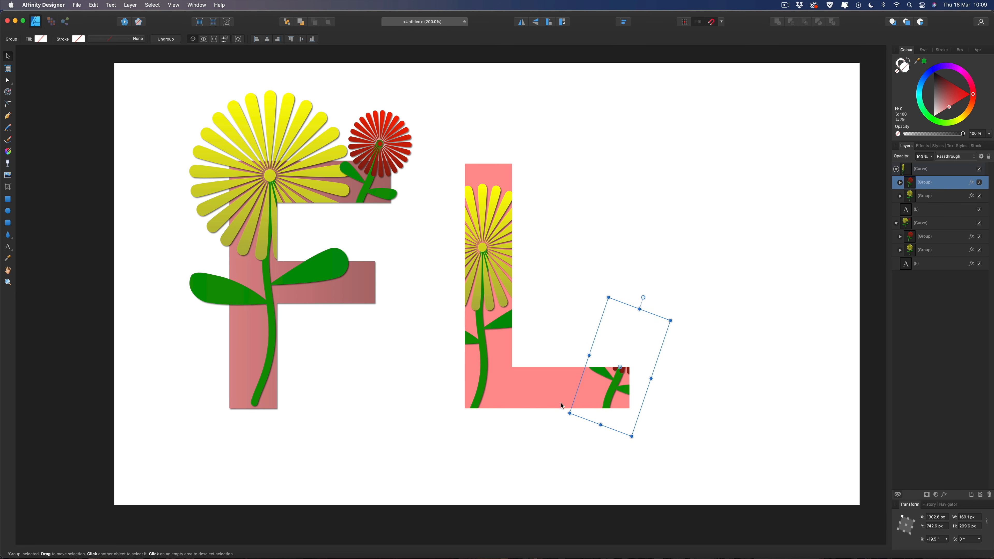
drag(570, 413, 549, 432)
drag(596, 371, 592, 360)
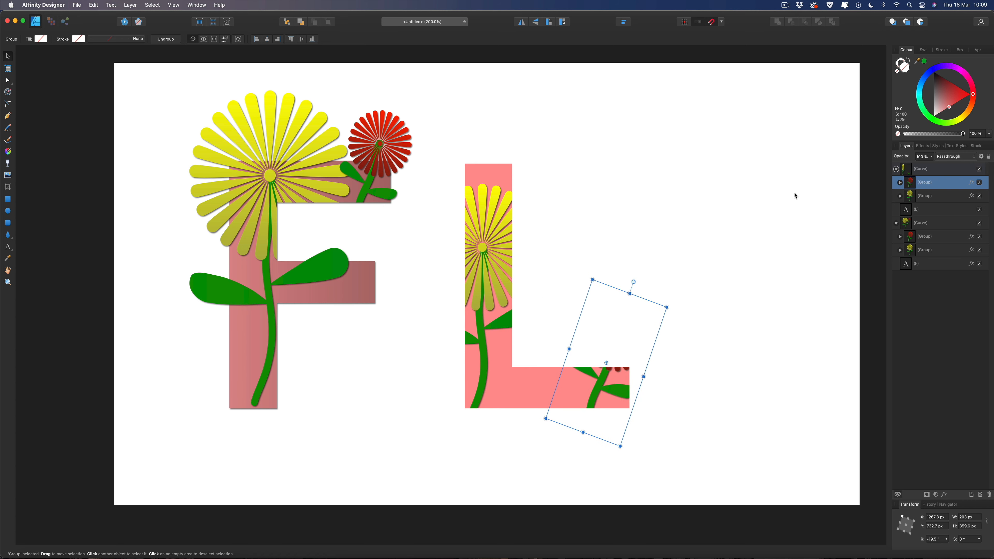
- Add nodes on the left edge of the L clipping curve and pull them outward around the yellow flower's left petals and leaf
click(922, 172)
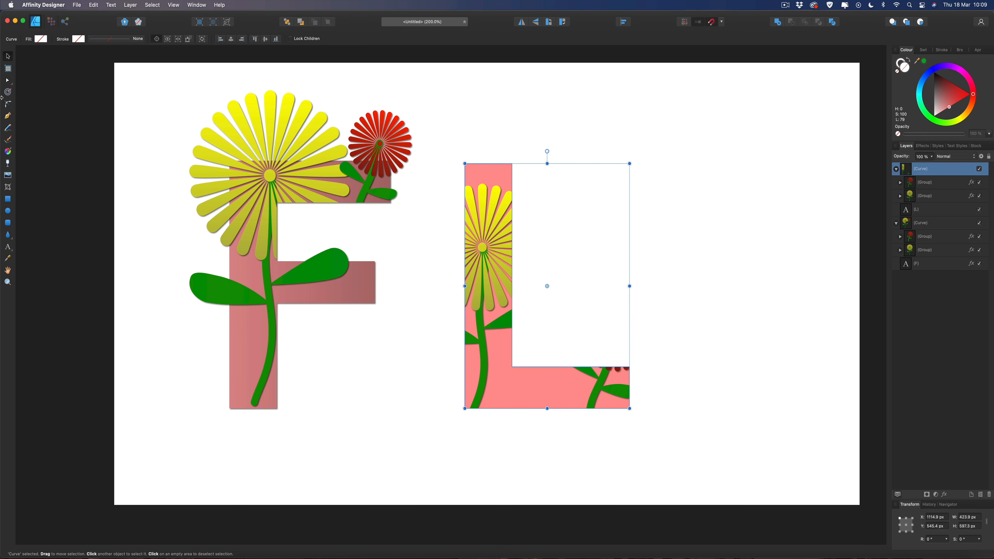
click(7, 81)
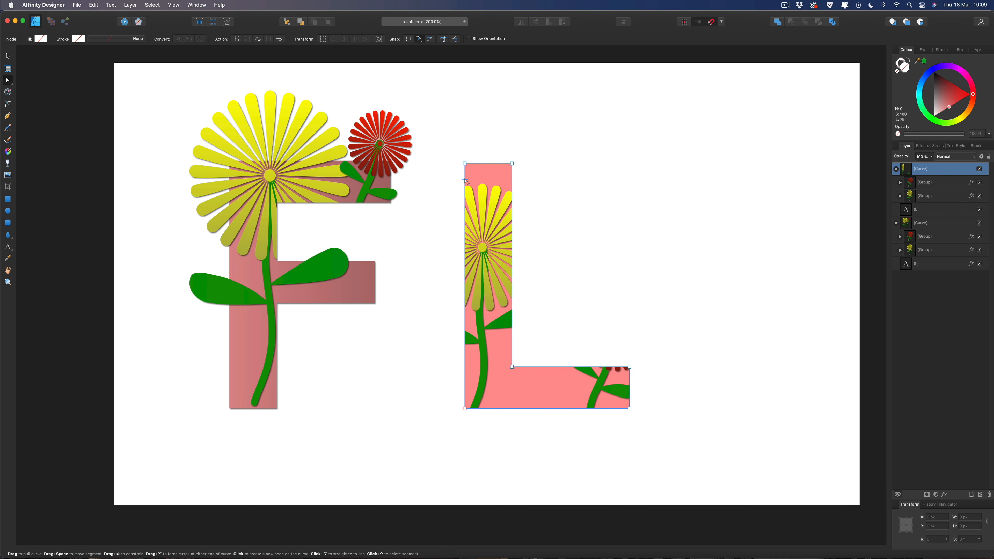
drag(465, 173, 404, 229)
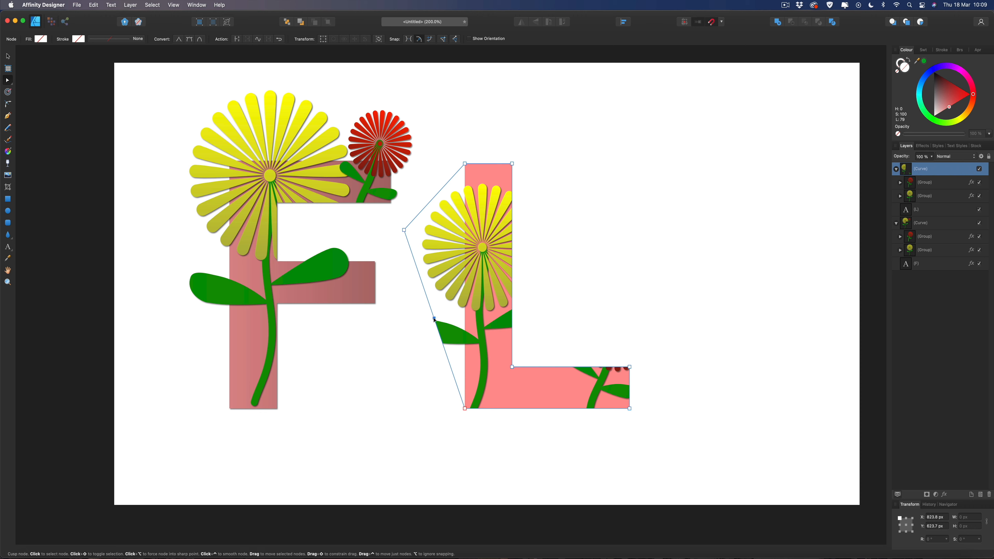
drag(431, 317, 427, 342)
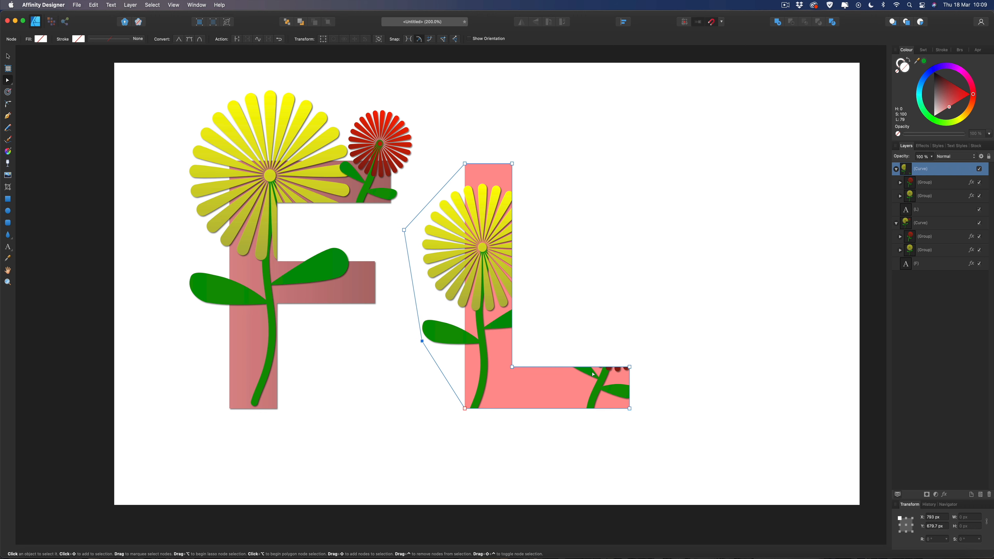
- Add and move nodes along the foot of the L clipping curve so it encloses the whole red flower and its leaves
drag(561, 367, 677, 314)
click(620, 298)
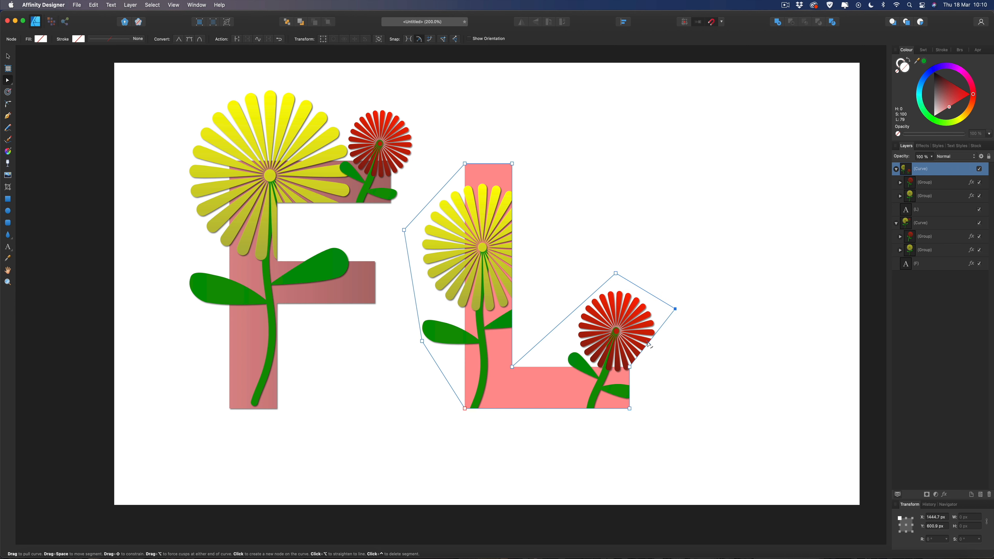
drag(652, 346, 654, 409)
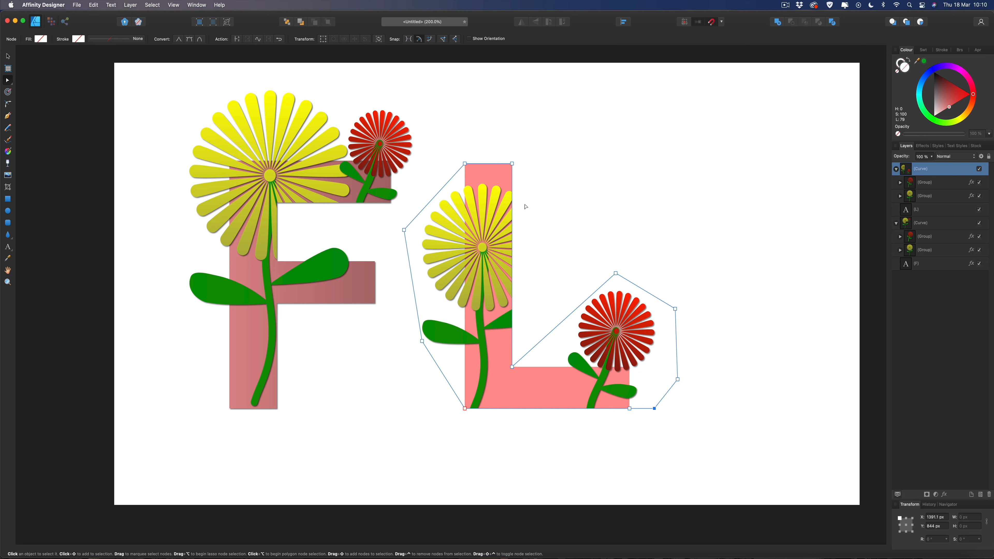
- Add two nodes on the stem's right edge of the L curve and bend the segment between them around the yellow flower
click(512, 183)
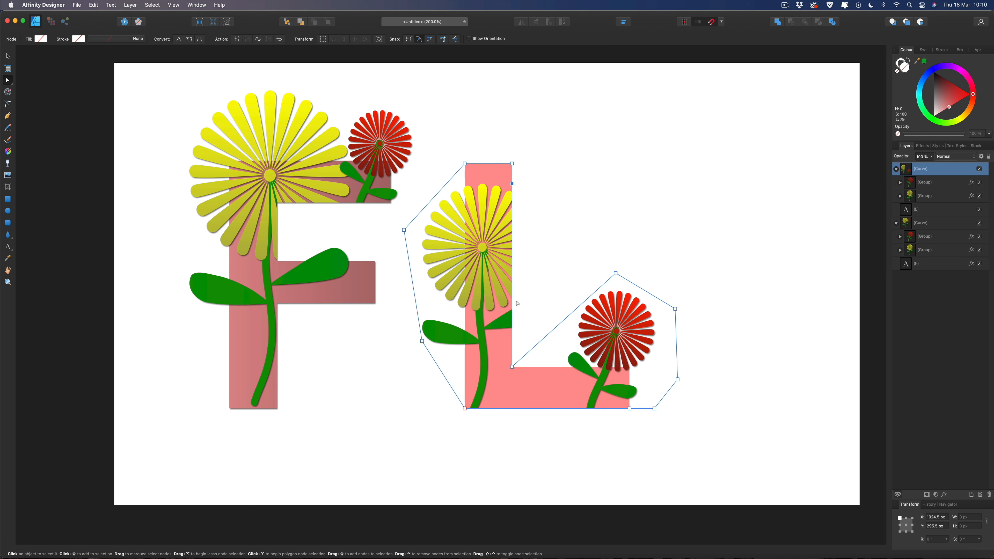
click(512, 337)
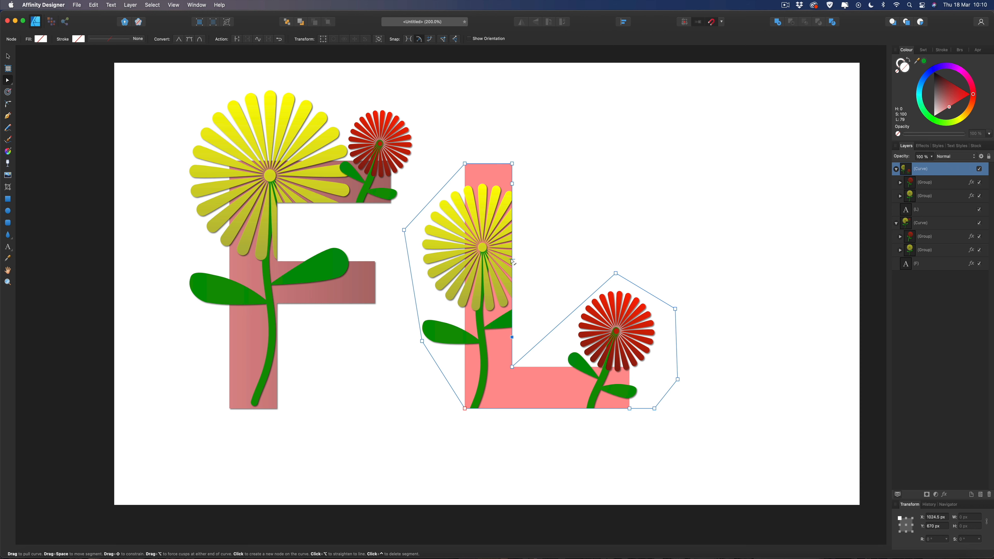
drag(513, 260, 584, 272)
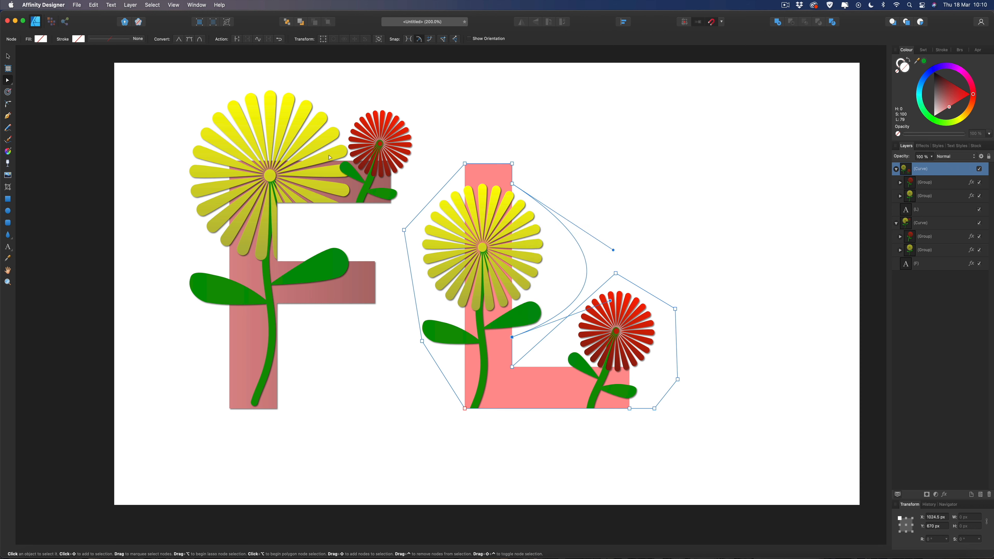
click(8, 55)
click(148, 104)
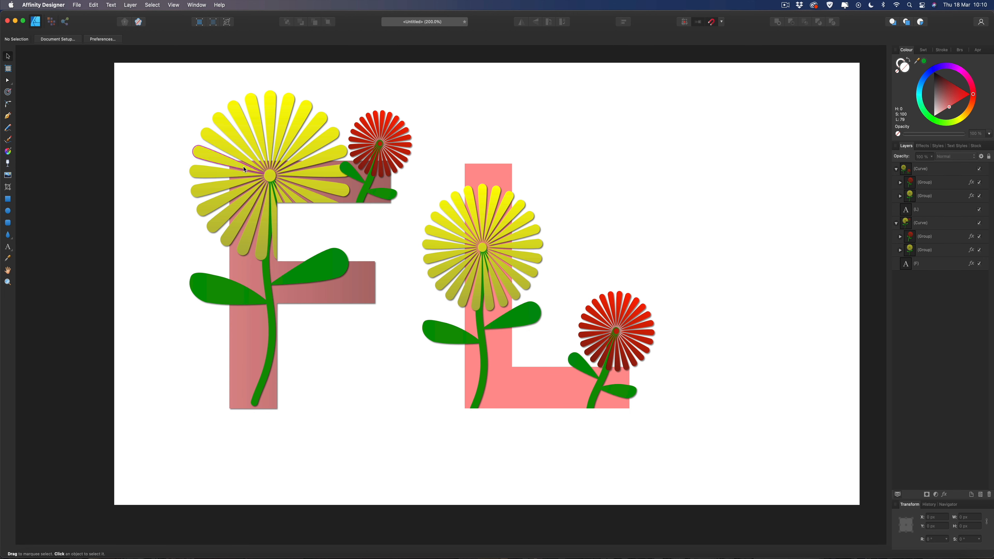
- Set the first gradient stop of the L's yellow petal group to light blue (H 198, S 100, L 50)
click(918, 196)
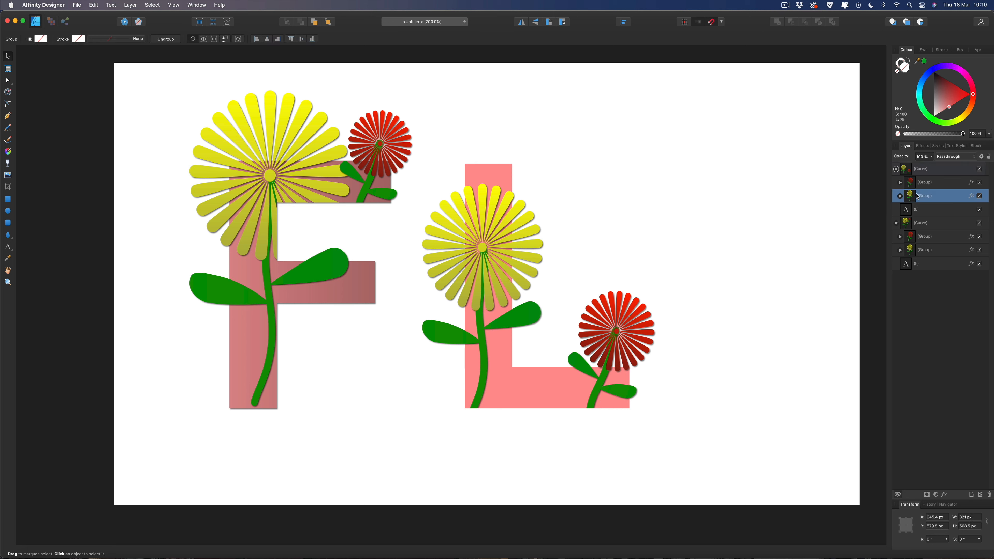
click(899, 195)
click(933, 210)
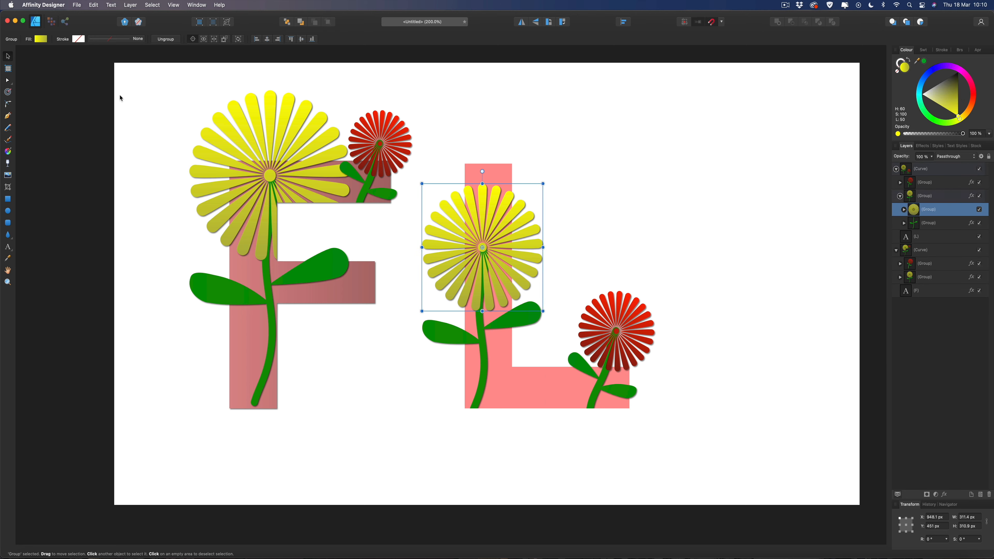
click(8, 152)
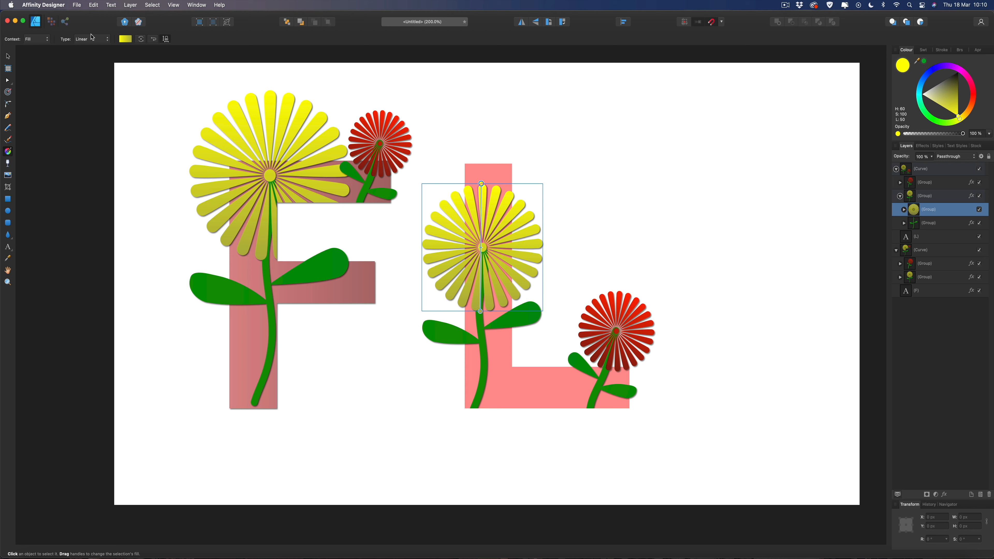
click(125, 38)
click(154, 117)
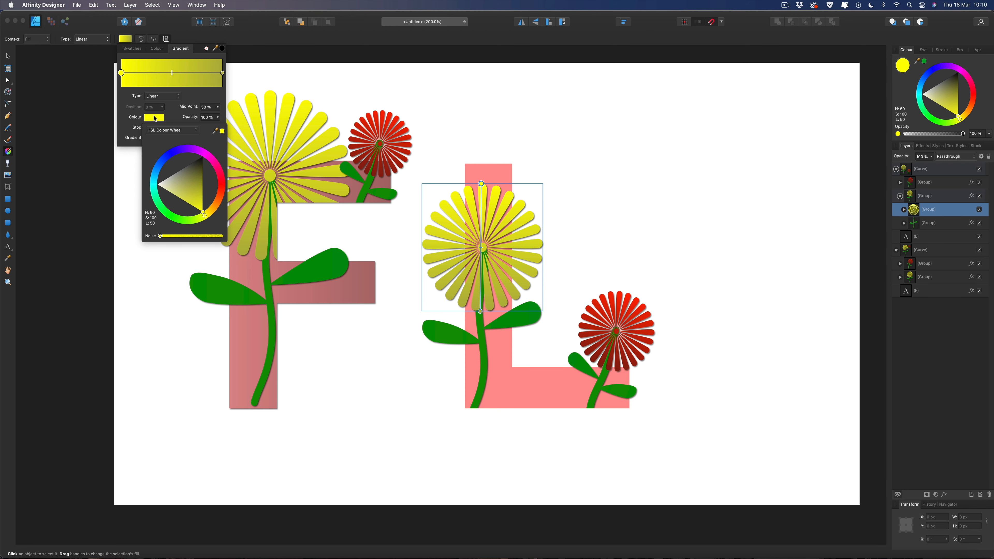
click(156, 175)
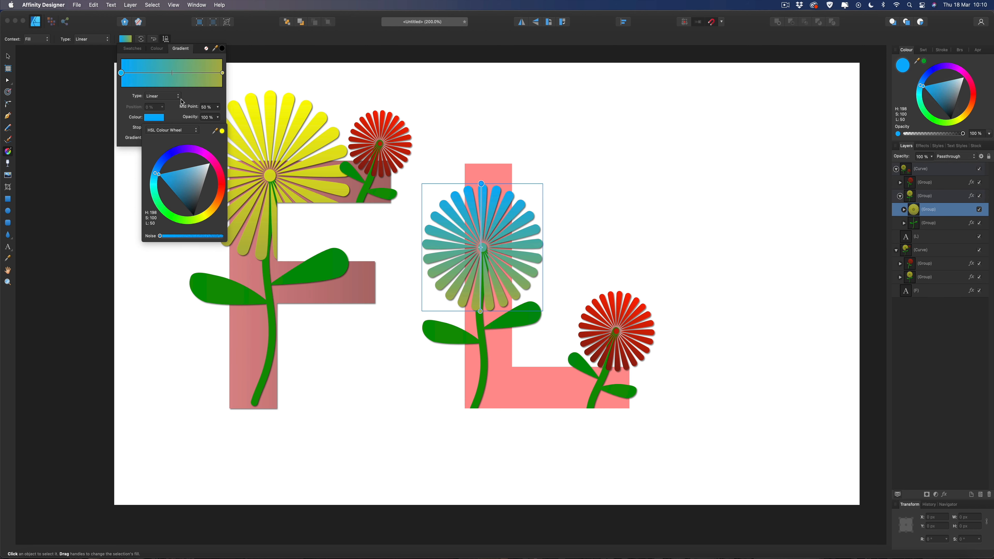
- Set the end gradient stop of the large flower's petals to a darker blue (H 225, S 45, L 48)
click(222, 73)
click(159, 118)
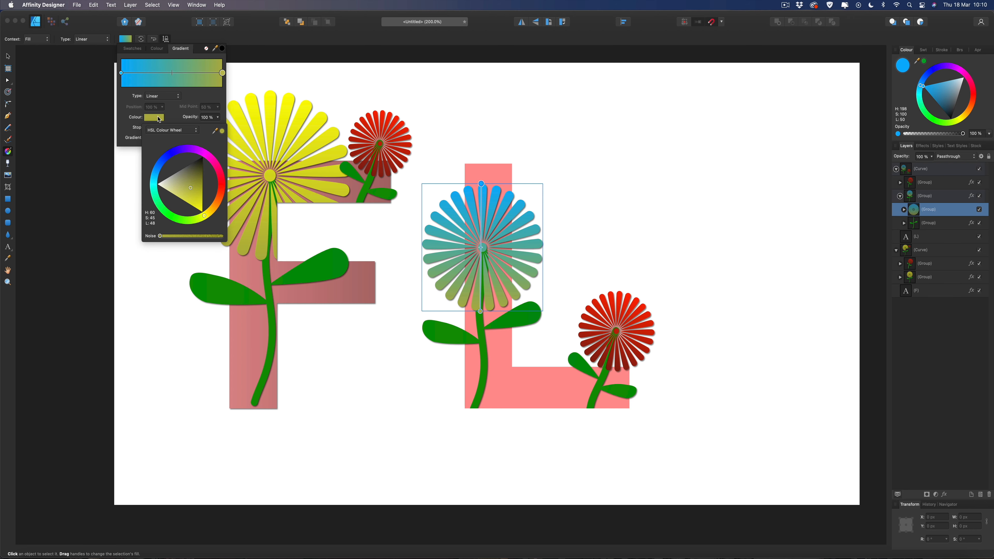
drag(163, 166, 165, 162)
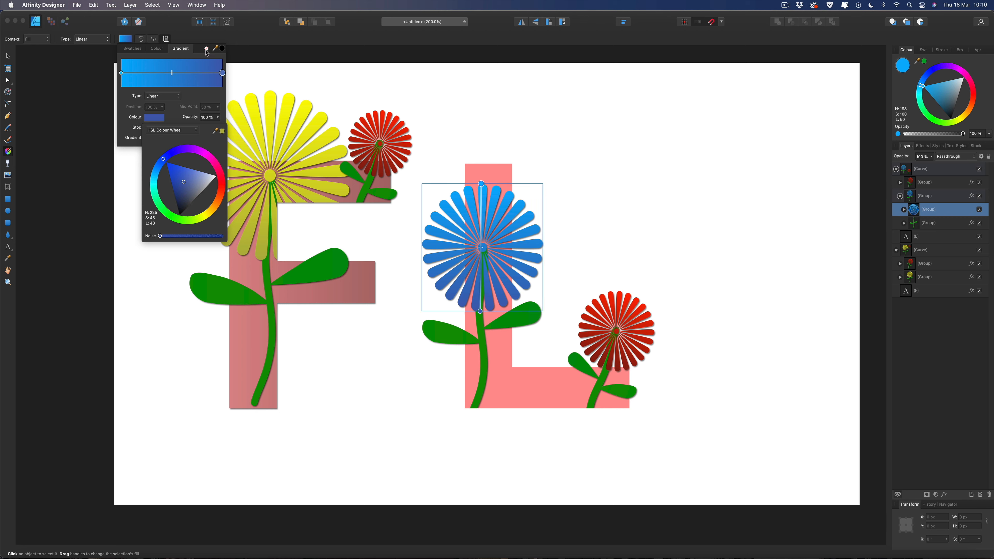
click(243, 38)
- Set the first gradient stop of the L's red petal group to magenta (H 308, S 100, L 50)
click(900, 182)
click(930, 196)
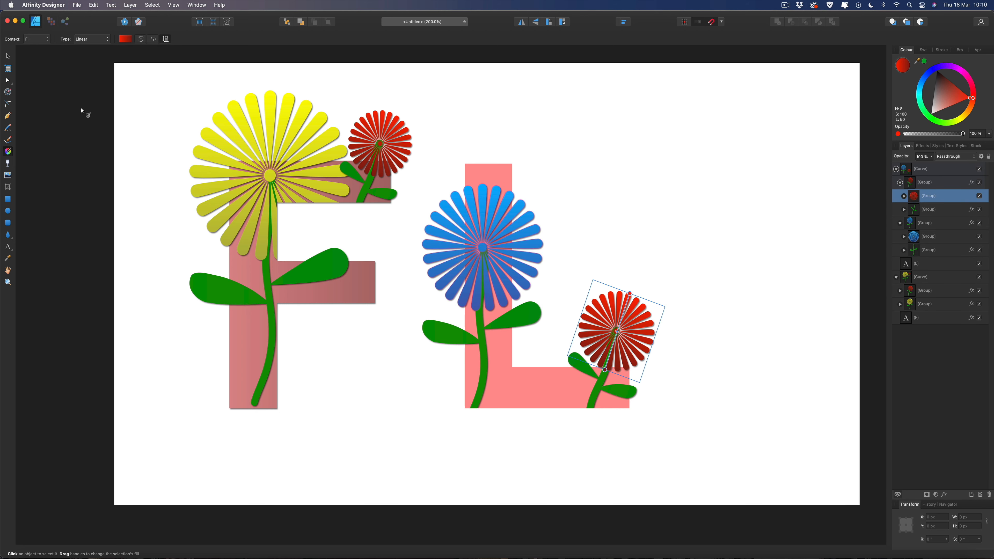
click(125, 39)
click(159, 118)
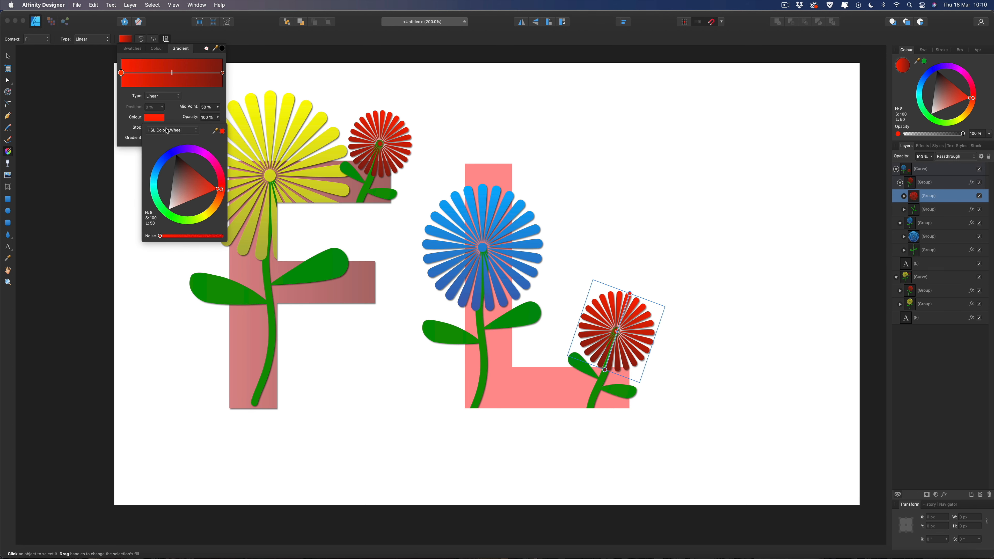
click(208, 158)
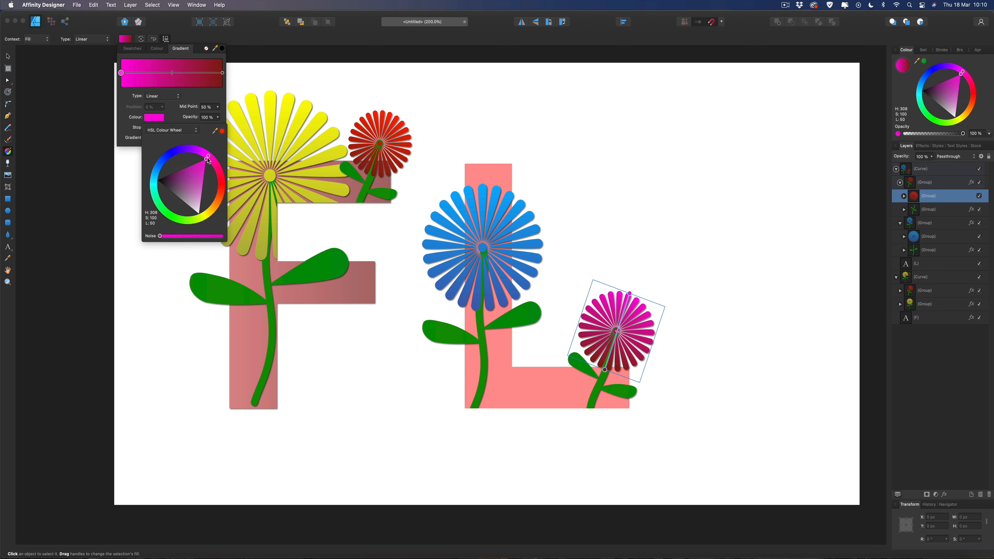
- Set the end gradient stop of the small flower's petals to dark purple and deselect the flower
click(221, 74)
click(154, 117)
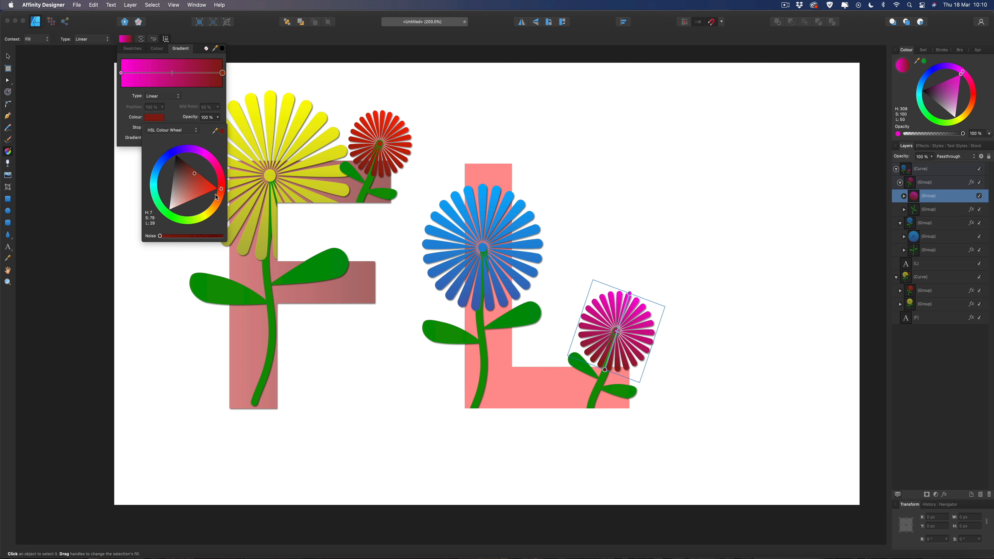
drag(214, 162, 199, 151)
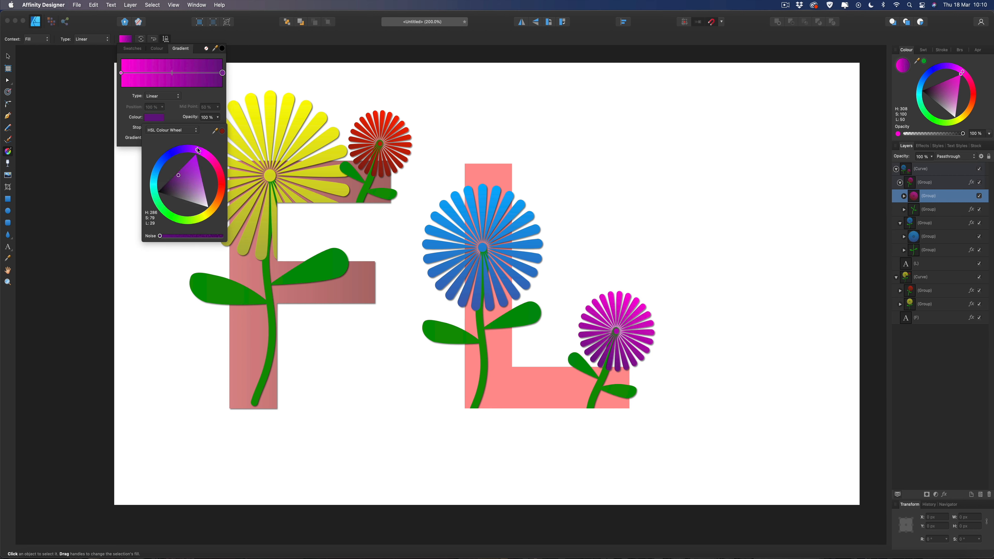
click(7, 56)
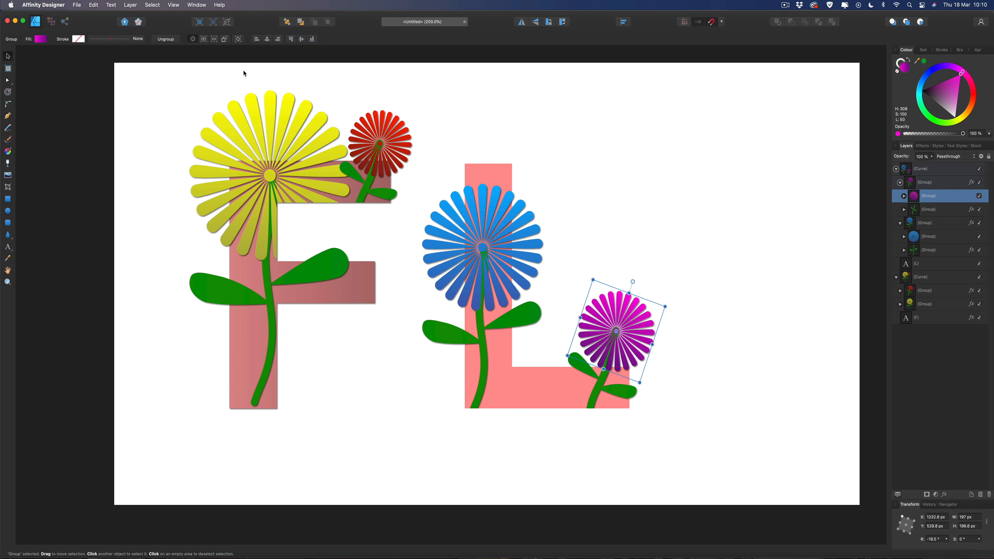
click(528, 85)
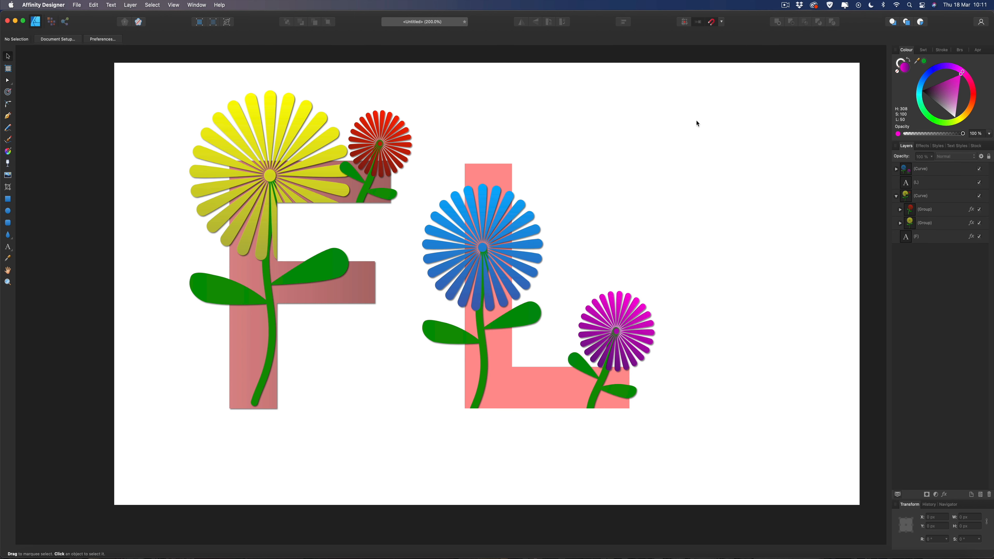
- Recolour the text letter L light orange (H 39, S 80, L 61) and give its fill a linear gradient
click(922, 184)
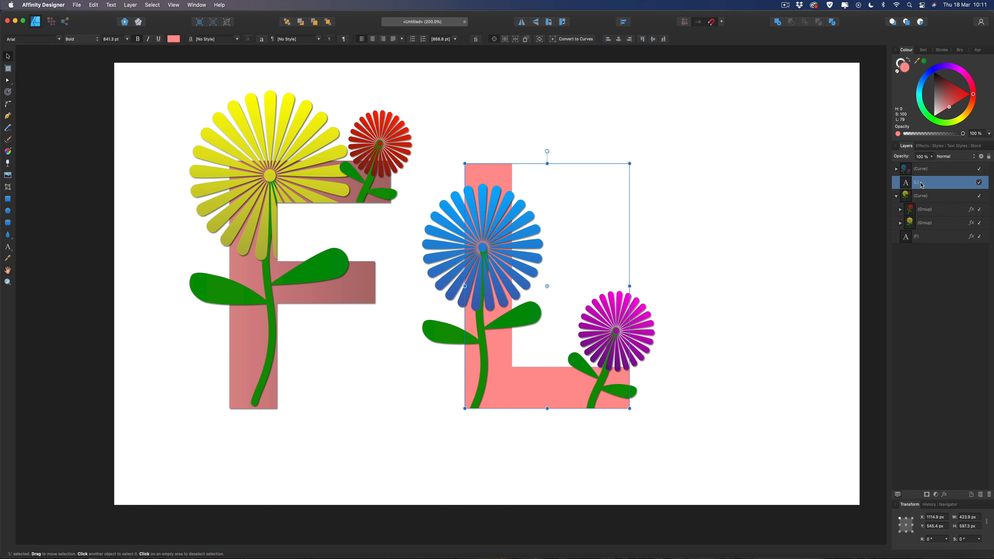
mouse_move(951, 108)
mouse_down()
mouse_move(934, 93)
mouse_move(968, 114)
mouse_up()
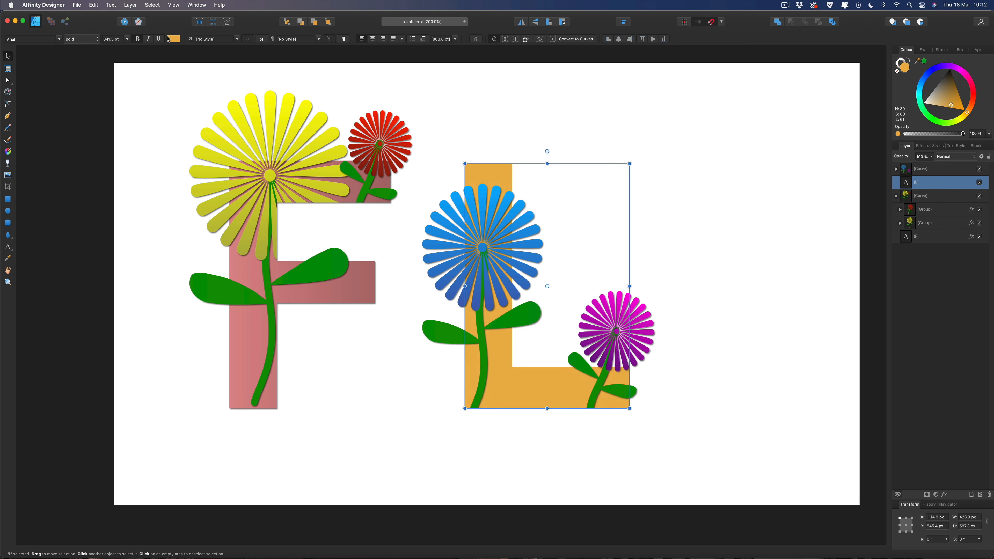
click(181, 39)
click(234, 51)
click(169, 73)
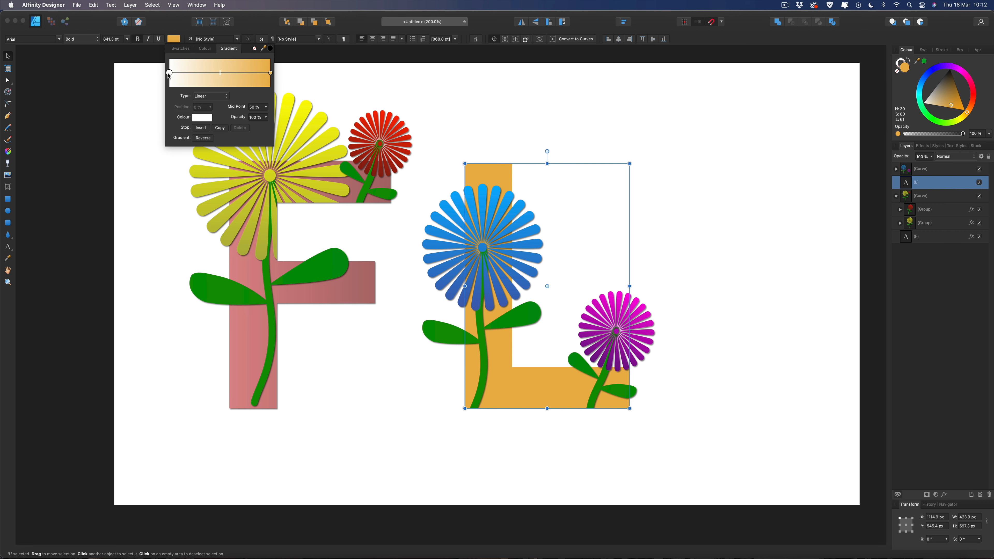
- Set the start stop of the letter L's gradient to a muted orange (H 43, S 61, L 54)
click(203, 119)
click(260, 209)
click(240, 194)
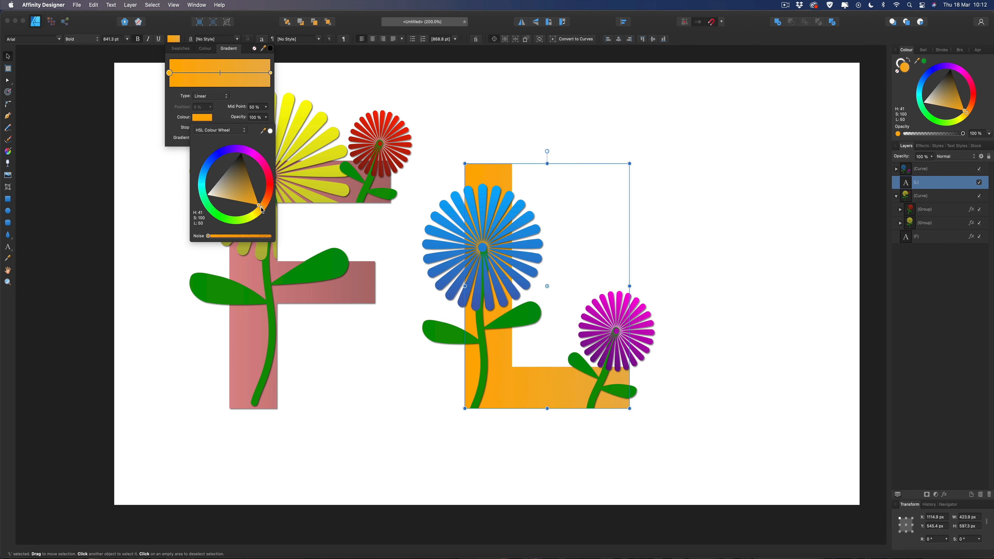
drag(238, 192, 242, 194)
- Set the end stop of the letter L's gradient to reddish orange (H 22, S 80, L 61)
click(270, 73)
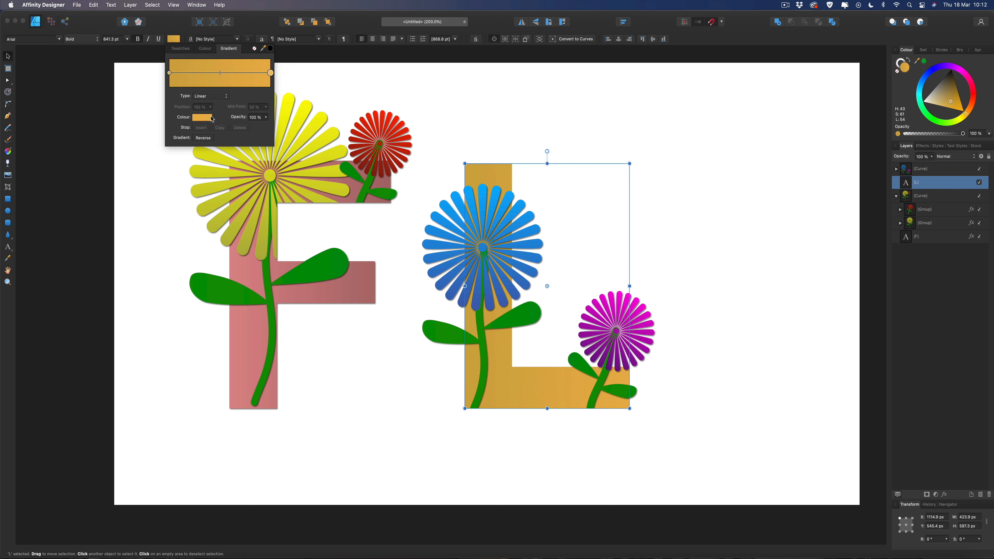
click(202, 117)
drag(264, 210, 268, 200)
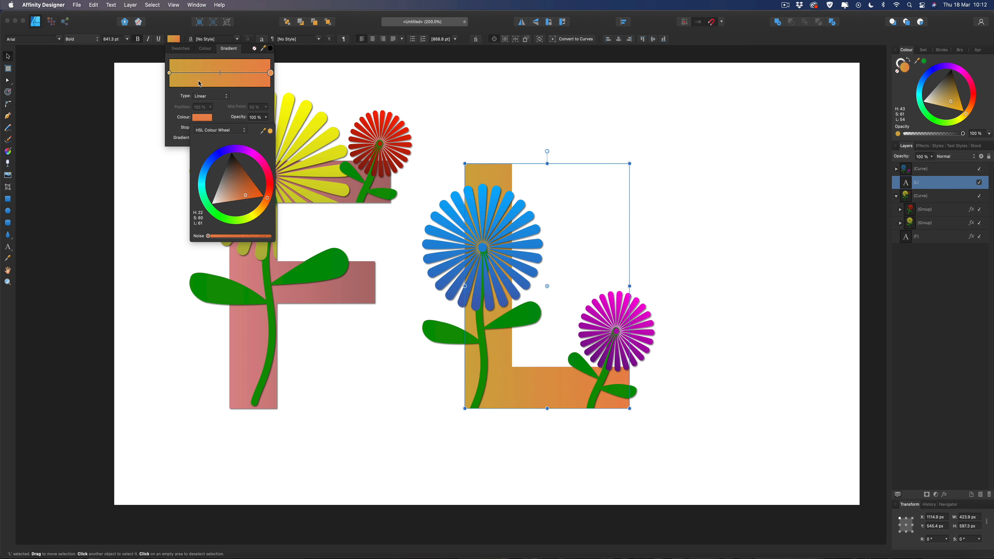
click(165, 28)
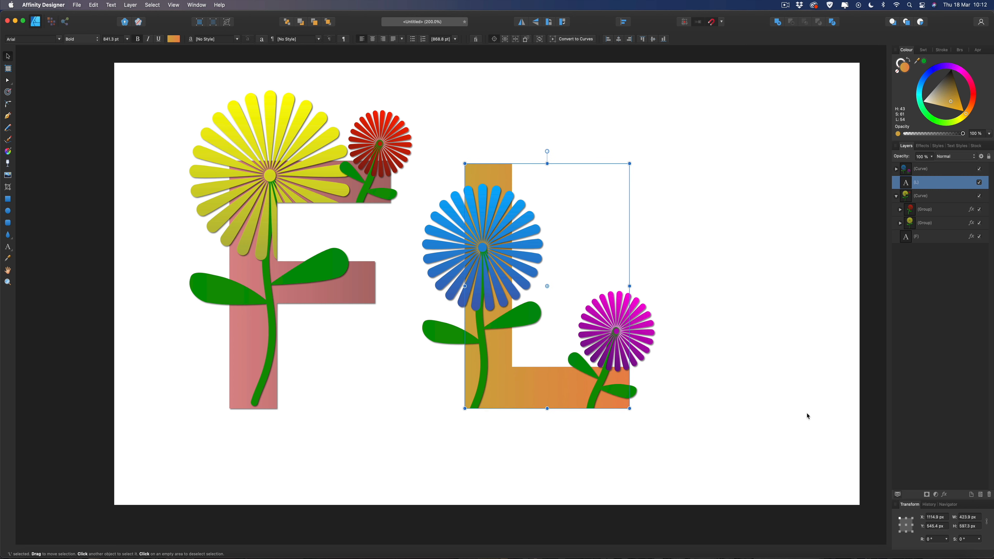
- Add an outer shadow with a 3 px radius and 3 px offset to the letter L and deselect it
click(946, 495)
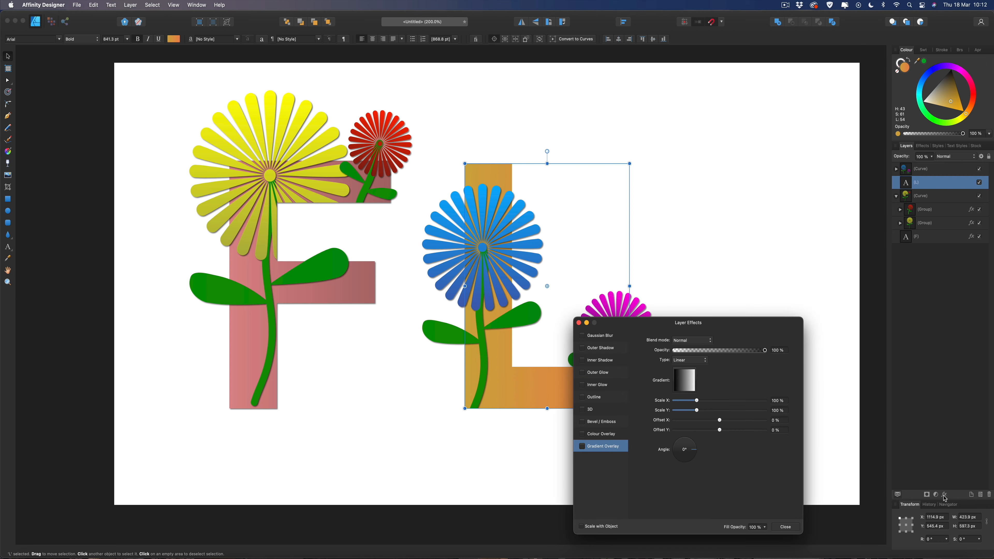
click(582, 348)
click(784, 361)
text(3)
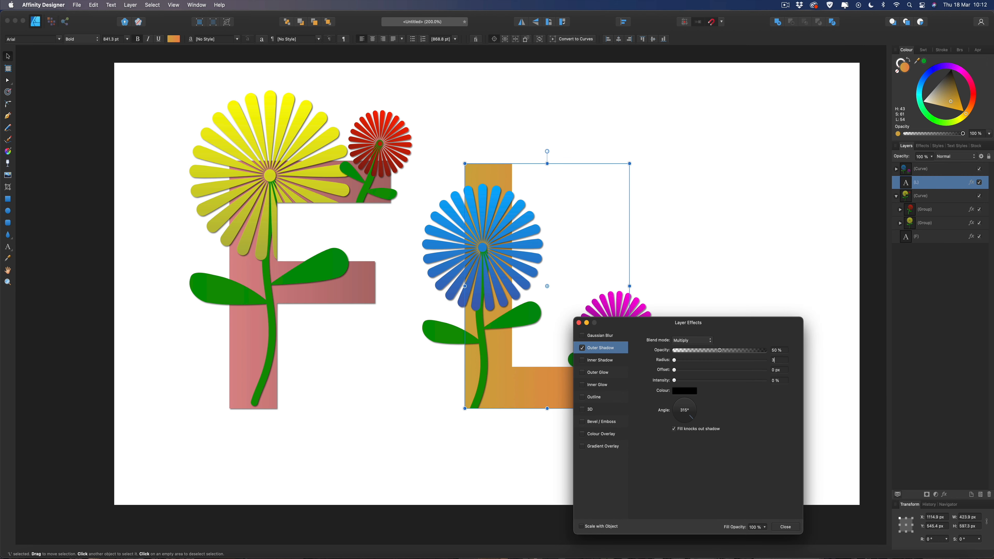
click(784, 371)
text(3)
click(786, 527)
click(787, 317)
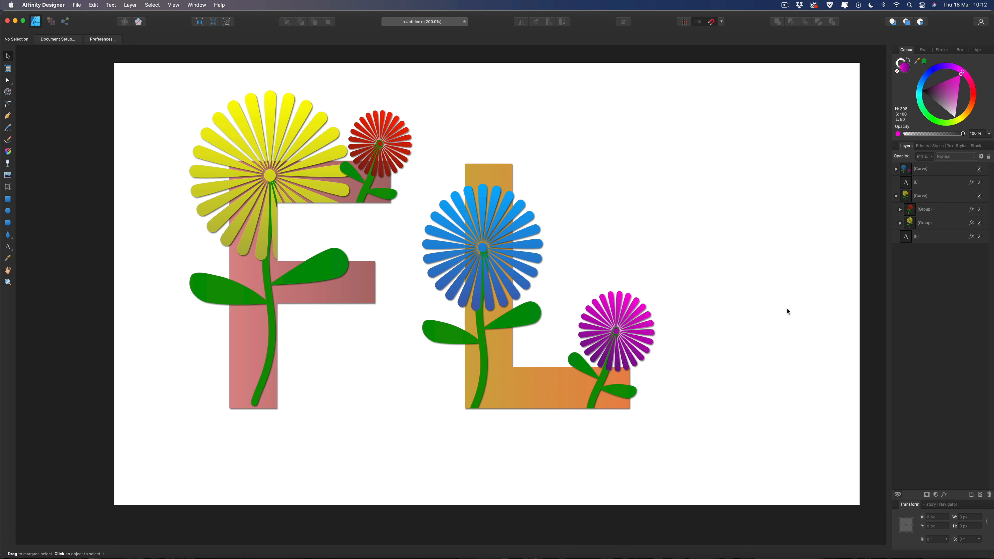
key(super+minus)
key(super+minus)
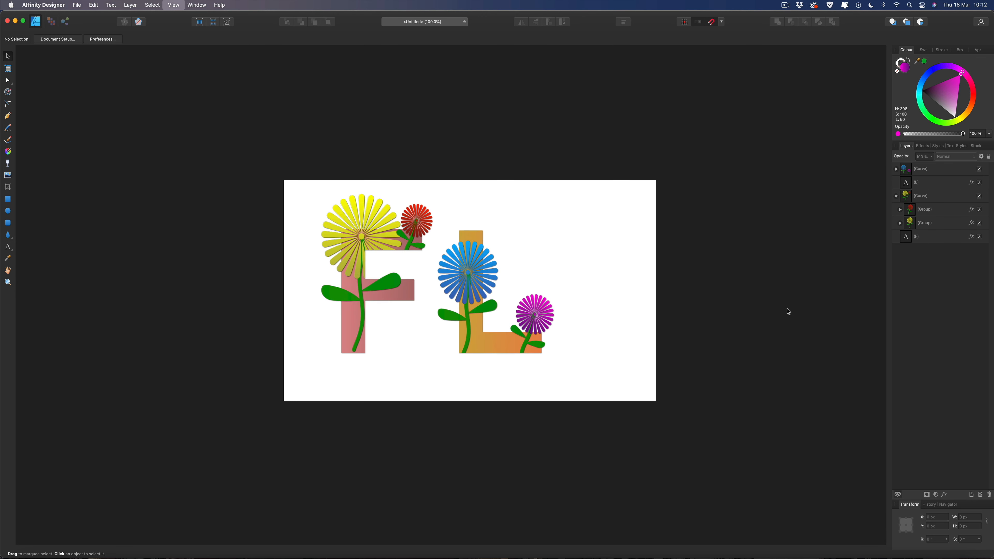
key(super+equal)
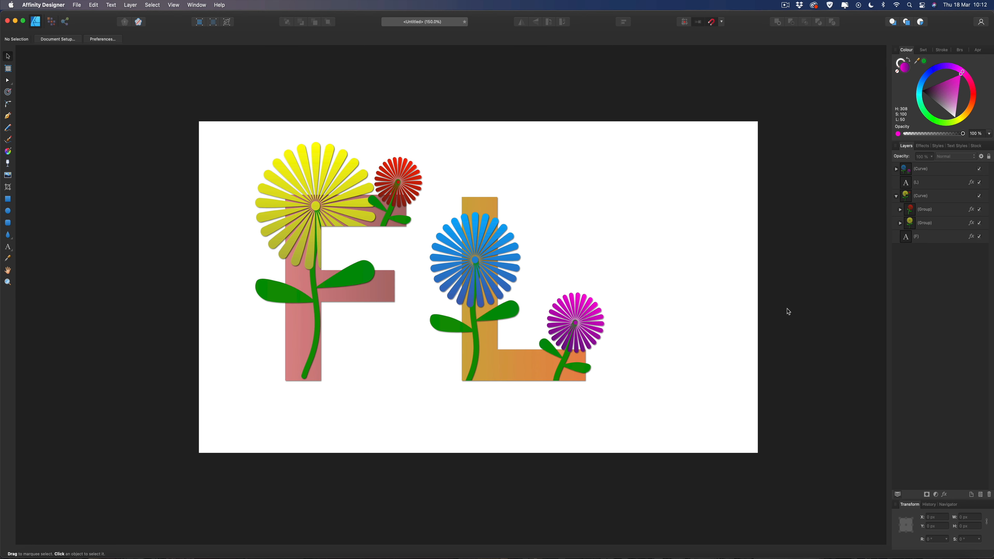